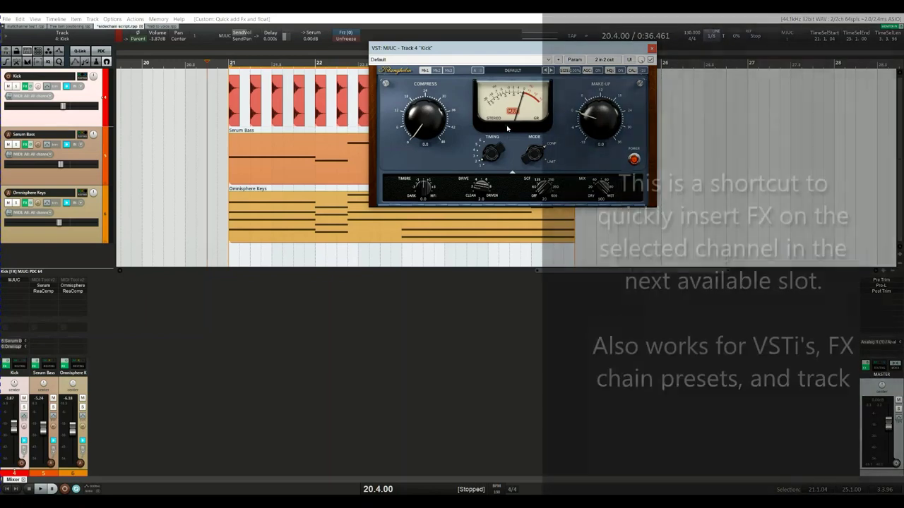
- Select the Omnisphere Keys track and quick-add ValShimmer and a plate effect to its next FX slots
left_click(608, 235)
key("f")
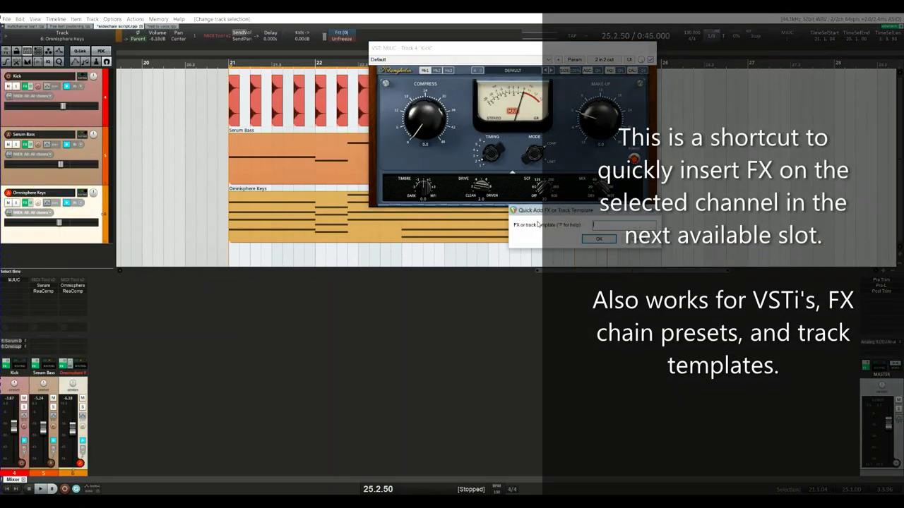
key("Return")
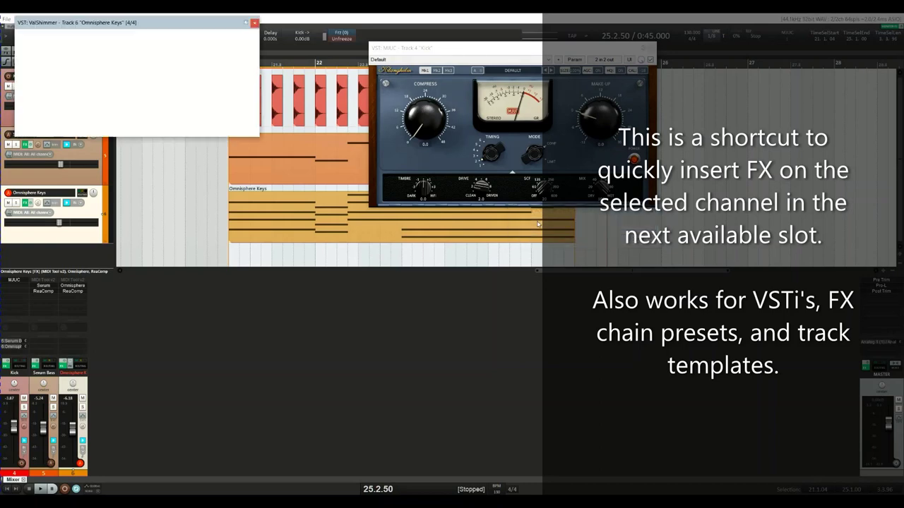
type("fplate")
key("Return")
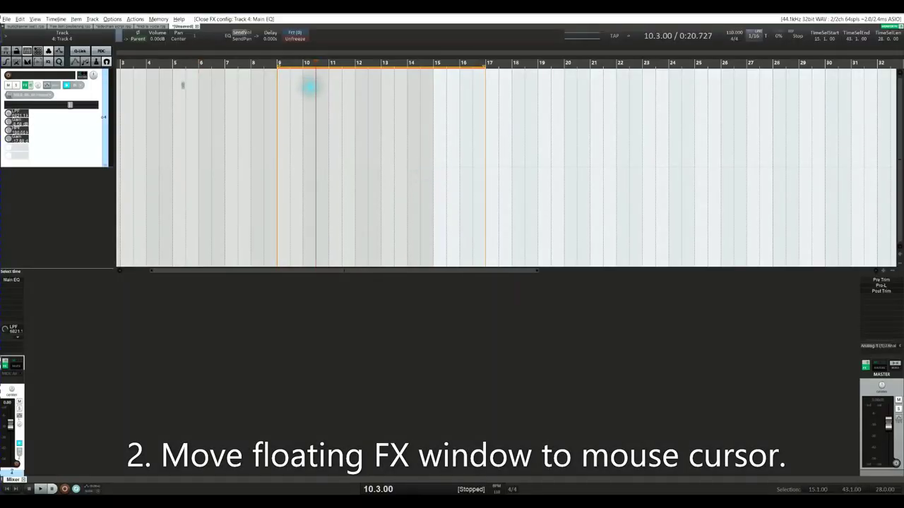
- Open the Main EQ plugin of Track 4 and move its floating window beside the track header
right_click(26, 88)
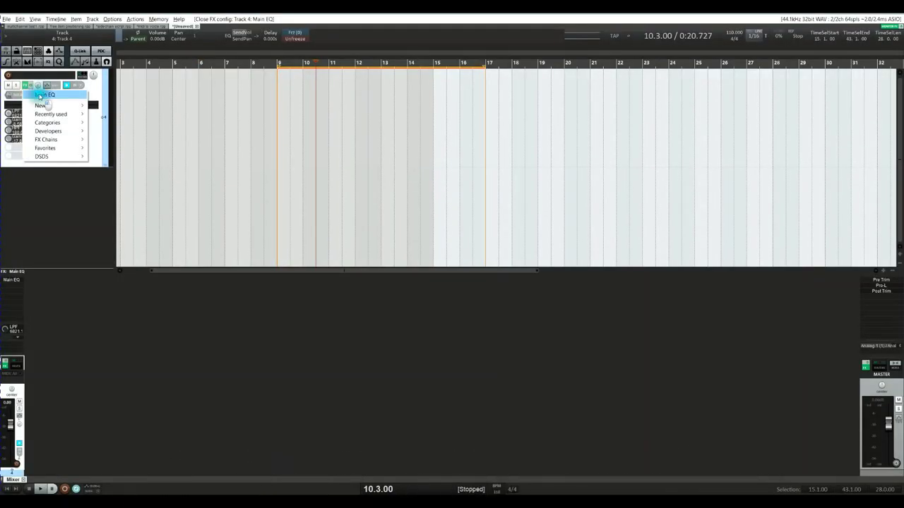
left_click(45, 95)
left_click_drag(432, 83, 139, 74)
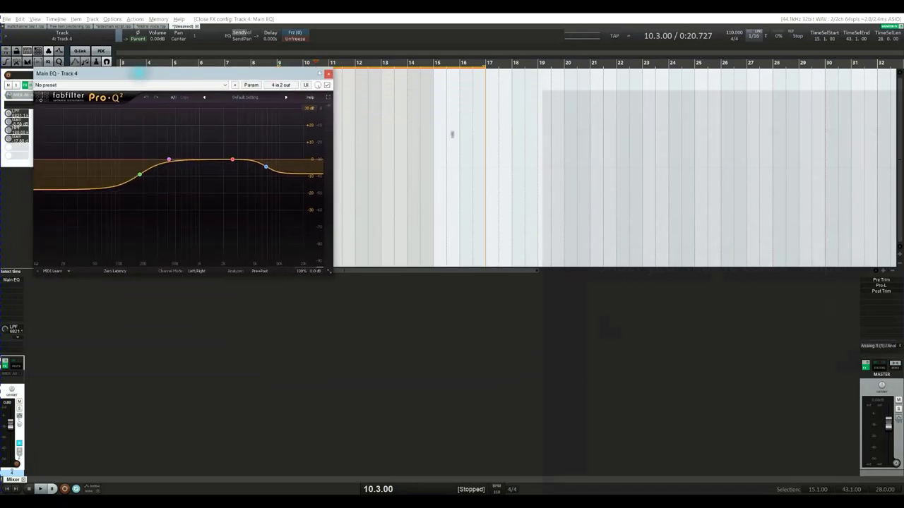
- Recenter the floating Main EQ window under the mouse cursor at several different places on screen
key("m")
key("m")
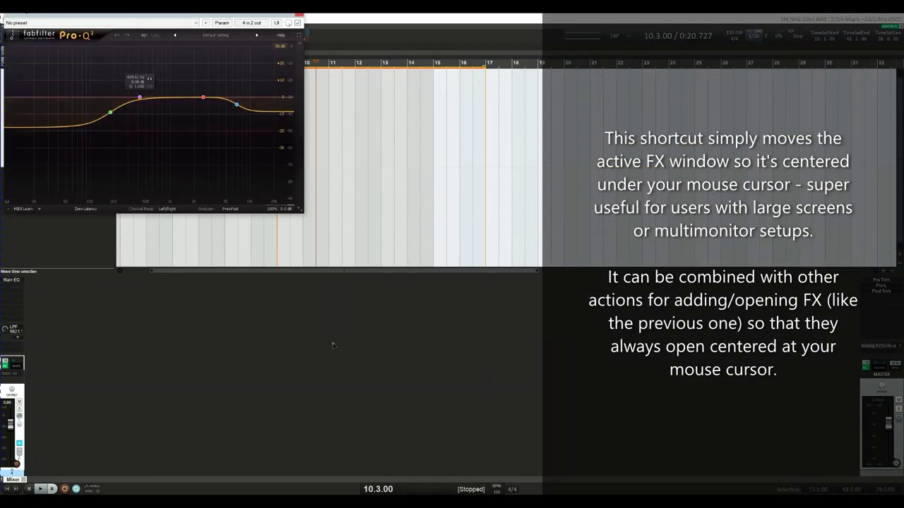
key("m")
key("m")
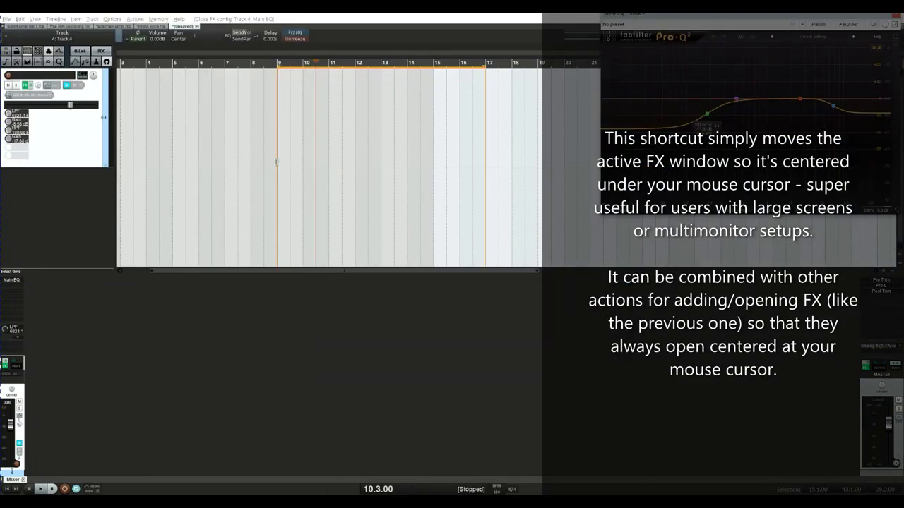
key("m")
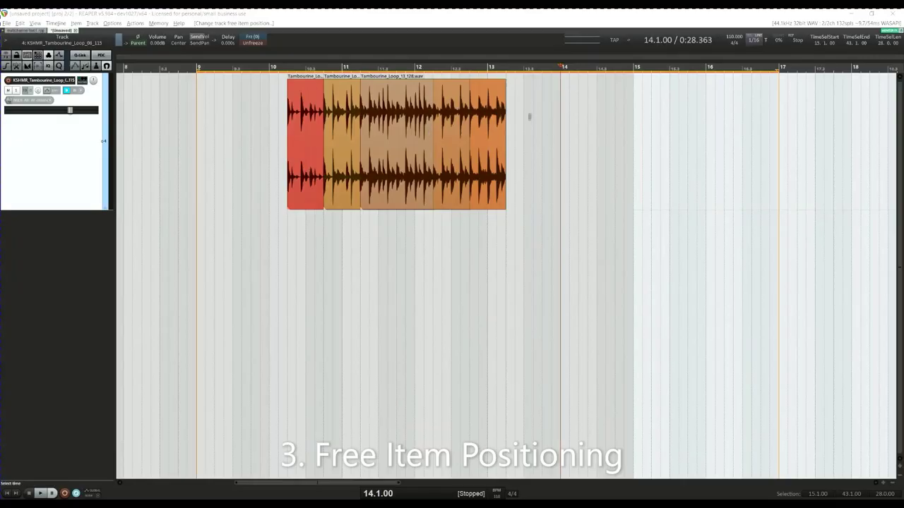
- Move the overlapping Tambourine_Loop_13_128 item to 11.3.00 and the Tambourine_Loop_08_115 item to 10.1.50
left_click_drag(443, 148, 475, 145)
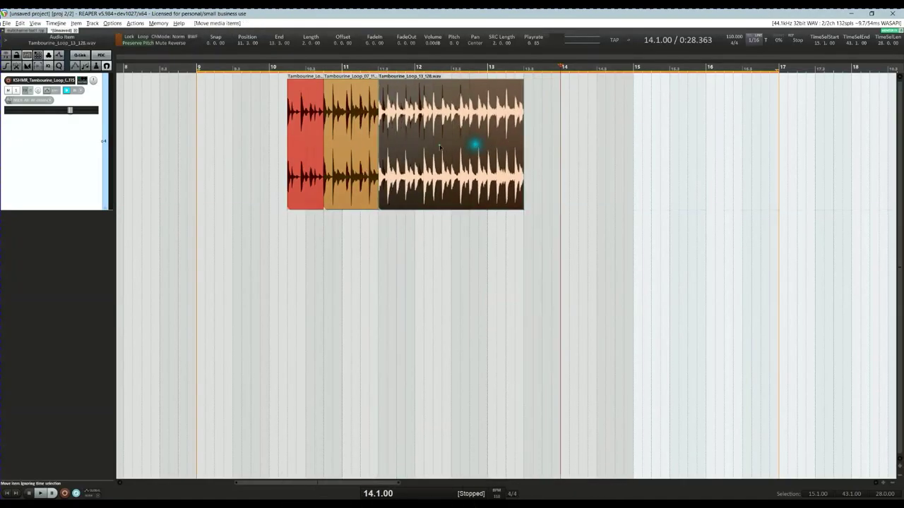
left_click_drag(345, 141, 291, 146)
left_click(595, 150)
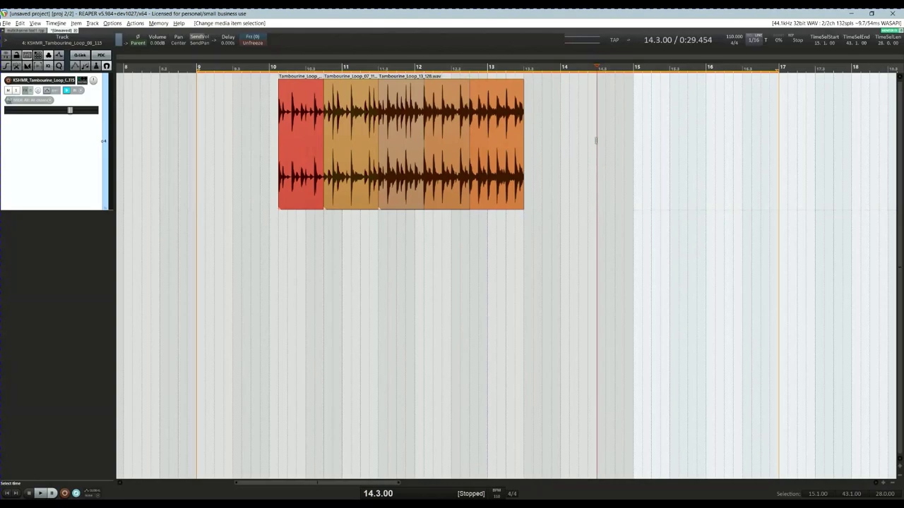
- Enable free item positioning on the tambourine track and rearrange the three loops, placing Tambourine_Loop_13_128 at 11.3.50
key("ctrl+alt+f")
mouse_move(464, 149)
left_mouse_down()
mouse_move(468, 117)
mouse_move(475, 161)
mouse_move(468, 117)
mouse_move(476, 147)
left_mouse_up()
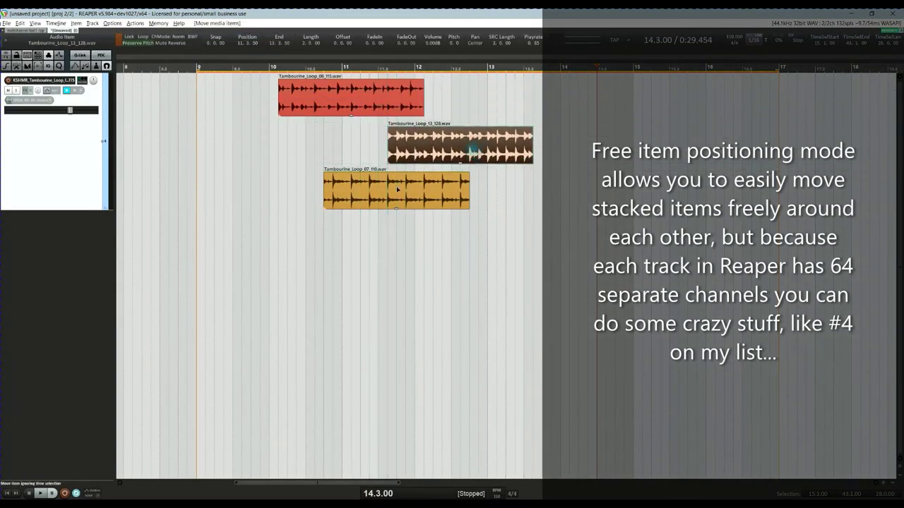
left_click_drag(390, 190, 372, 179)
left_click_drag(331, 99, 353, 118)
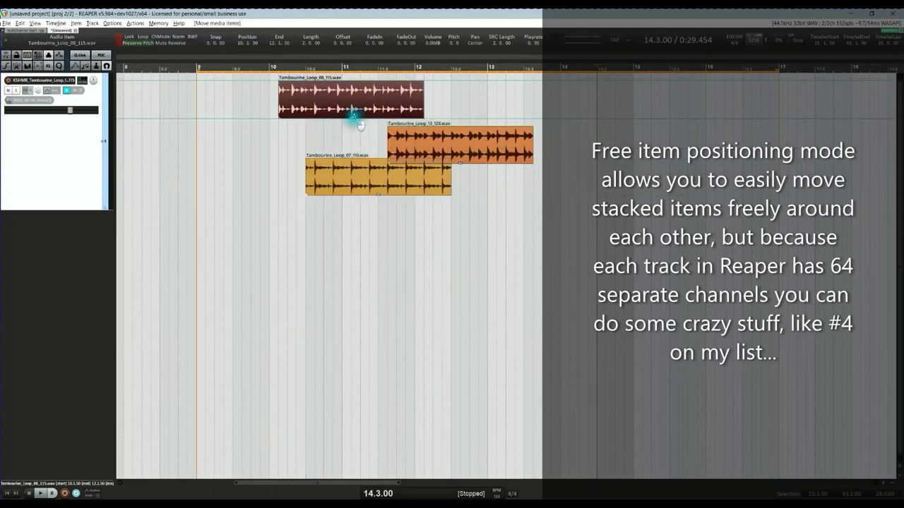
- Toggle the tambourine track's free item positioning repeatedly to compare the stacked and overlapping item layouts
key("ctrl+f")
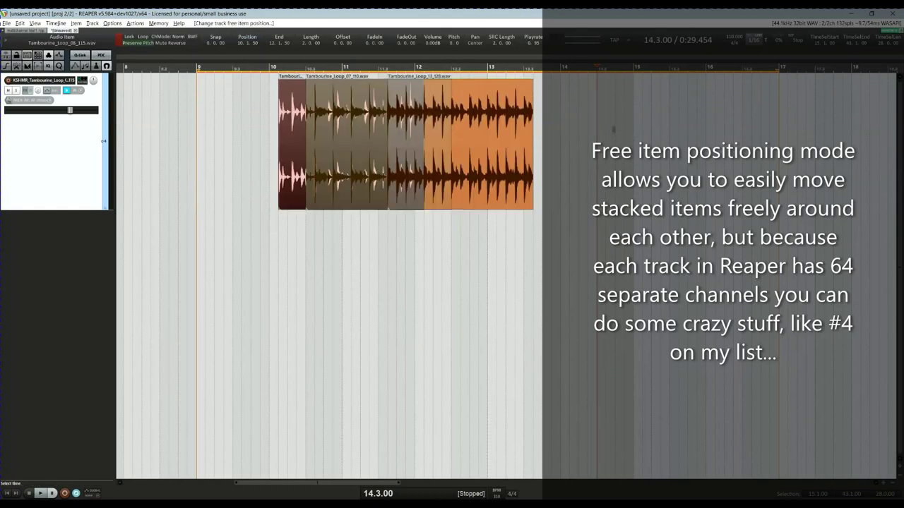
left_click(613, 129)
key("ctrl+f")
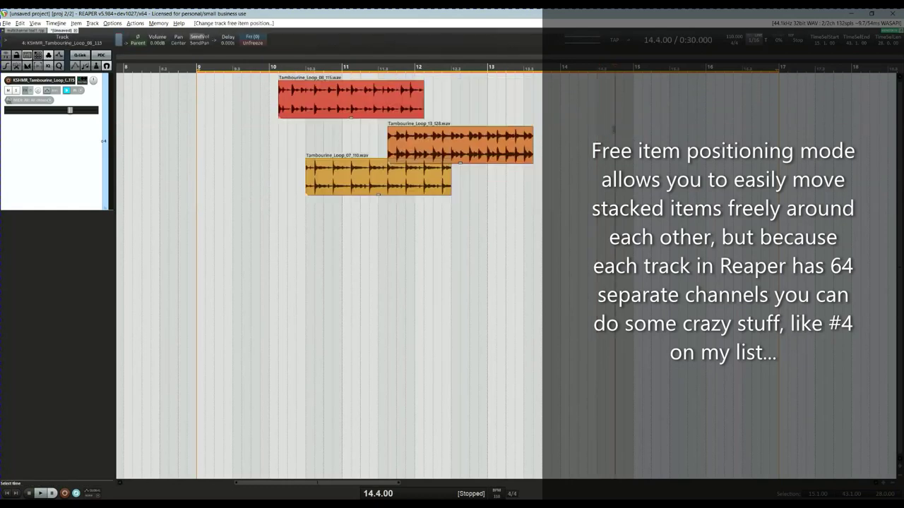
key("ctrl+f")
key("ctrl+f")
left_click(490, 147)
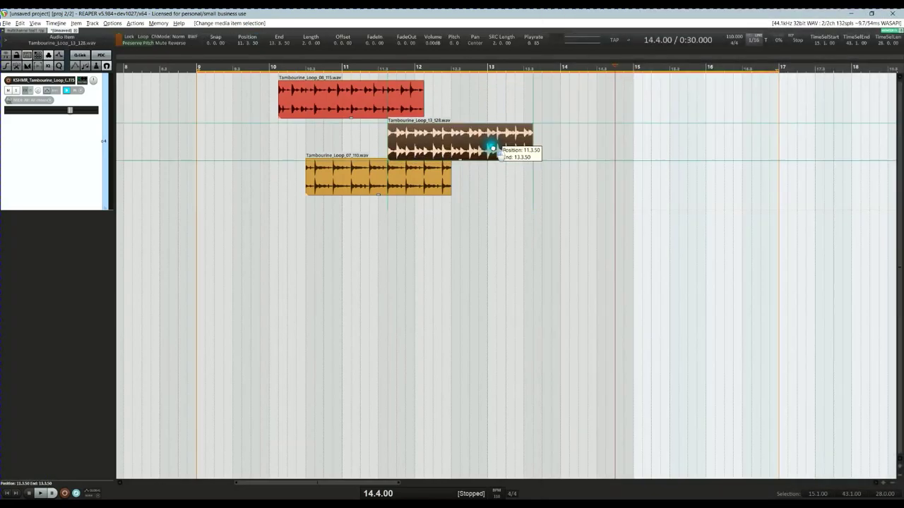
key("ctrl+f")
left_click(647, 128)
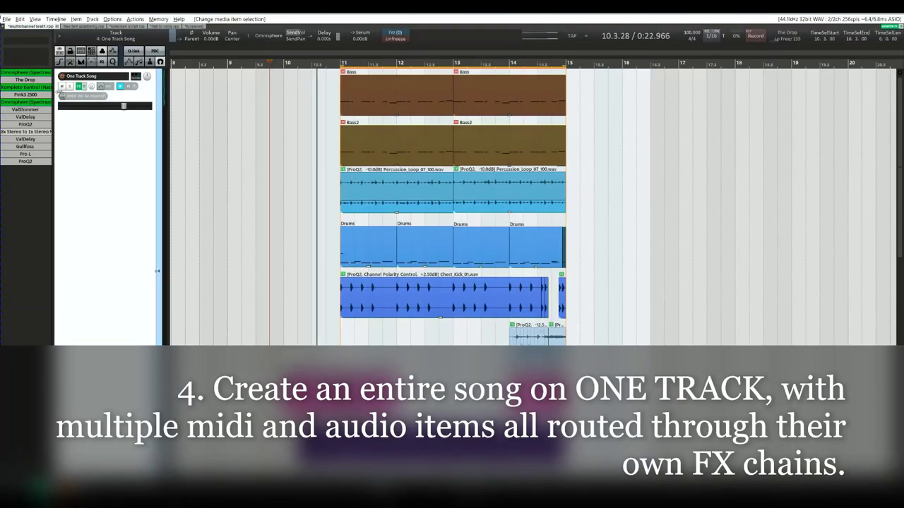
- Inspect the Komplete Kontrol drum kit and the Pink3 2500 compressor on the One Track Song track, closing both windows
left_click(28, 88)
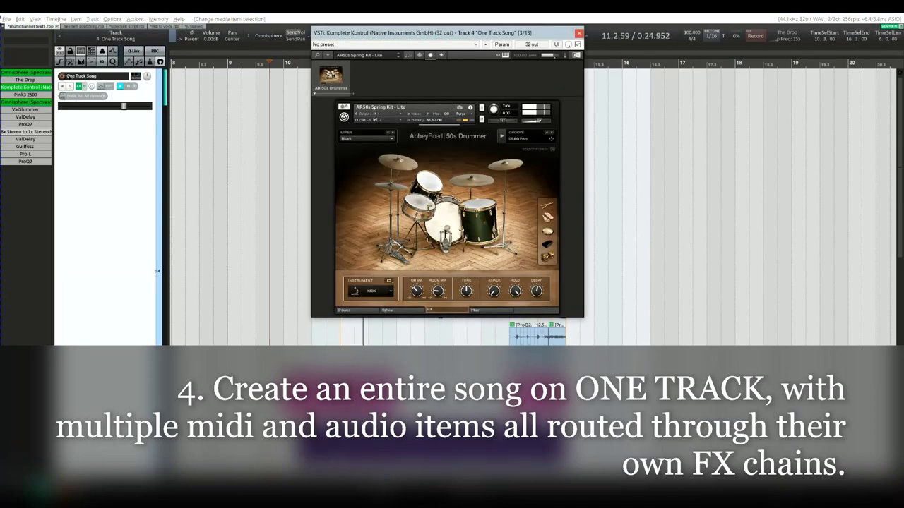
left_click(21, 95)
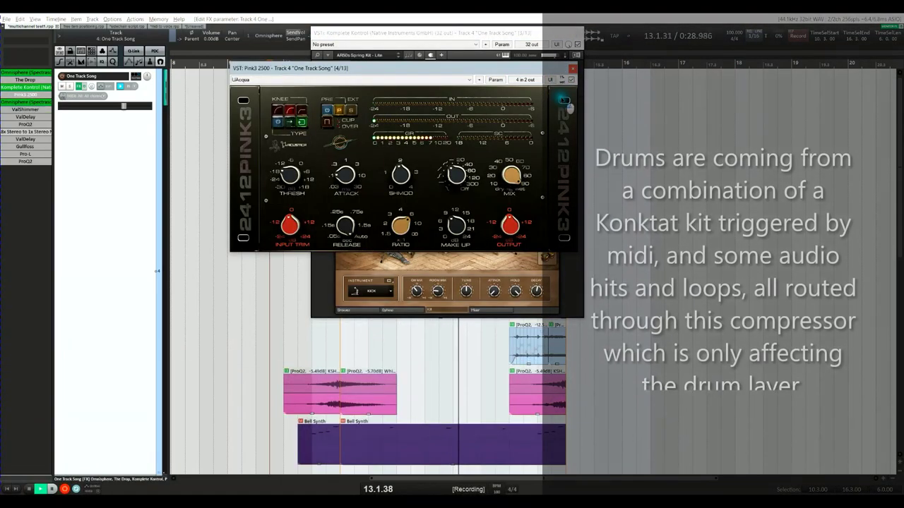
left_click(579, 33)
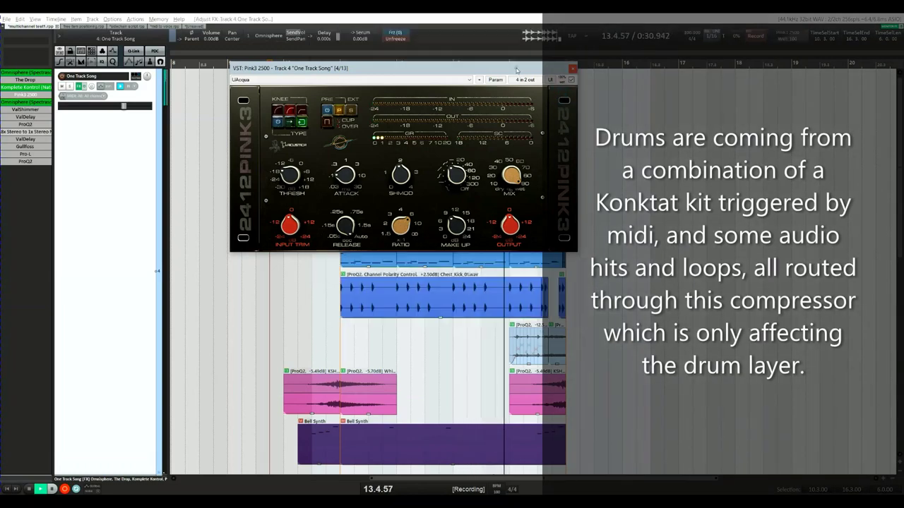
left_click(573, 68)
- Unmute the Bass and Bass2 items and set the low-pass frequency of The Drop filter to about 211 Hz
left_click_drag(596, 137, 353, 89)
key("m")
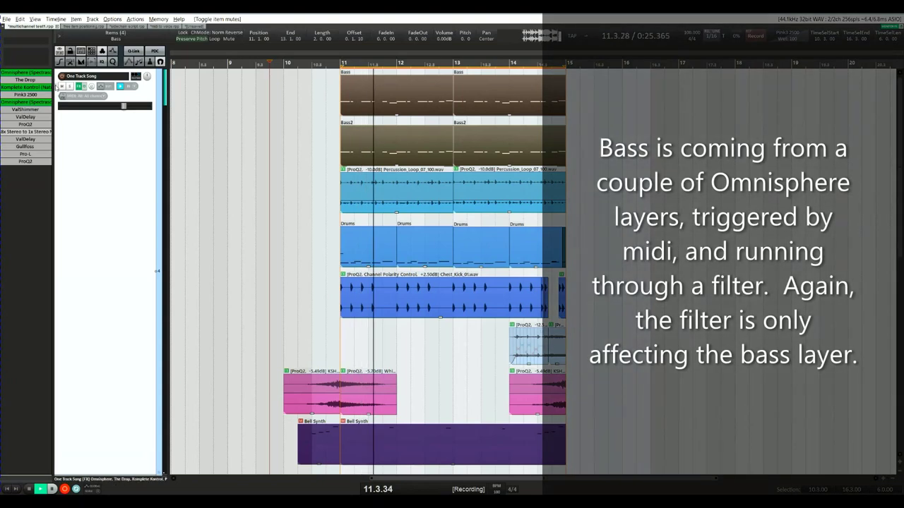
left_click(25, 80)
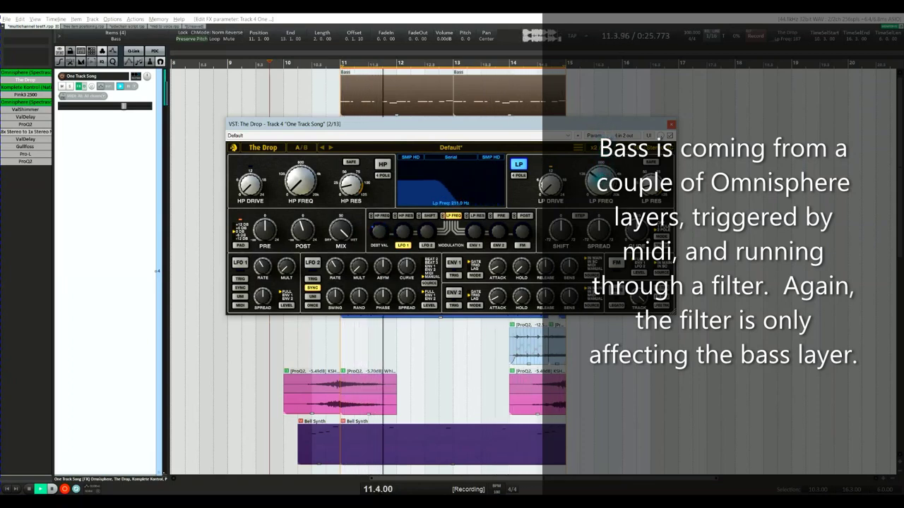
key("Escape")
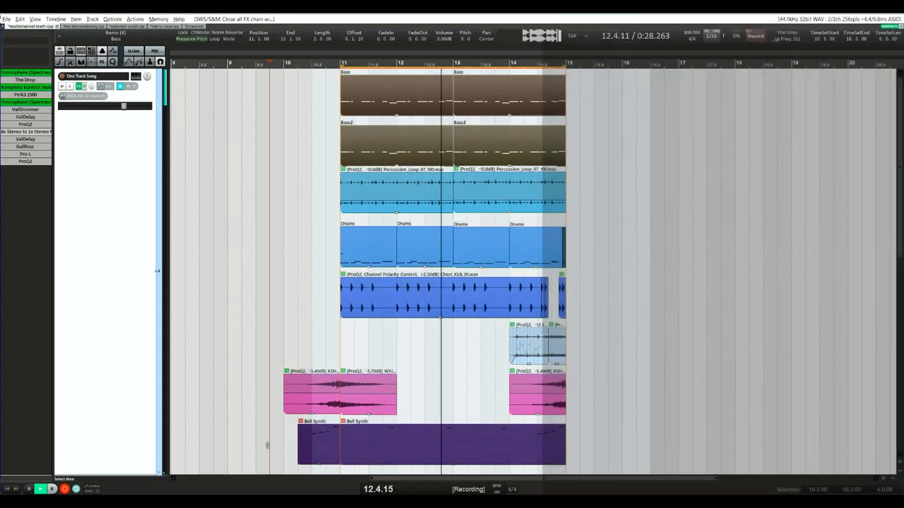
- Unmute the Bell Synth items and set the ValhallaDelay feedback to about 84%
left_click_drag(268, 447, 488, 431)
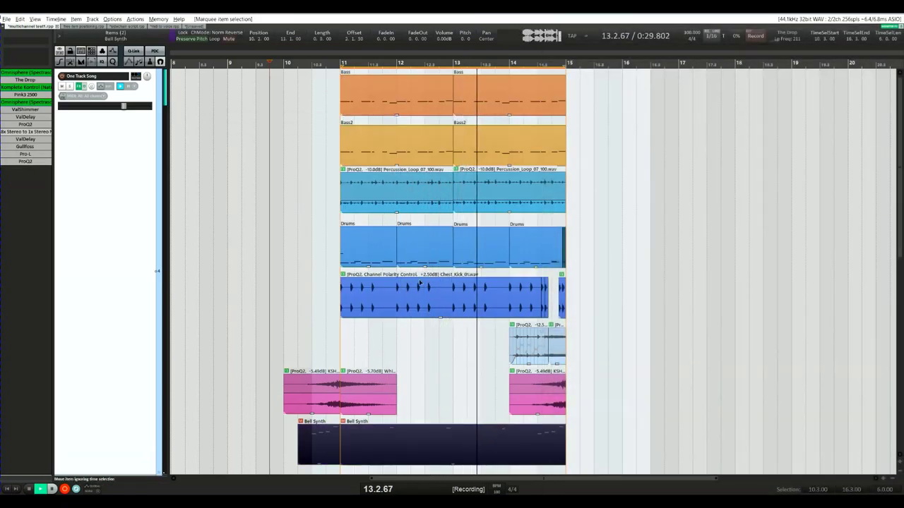
key("m")
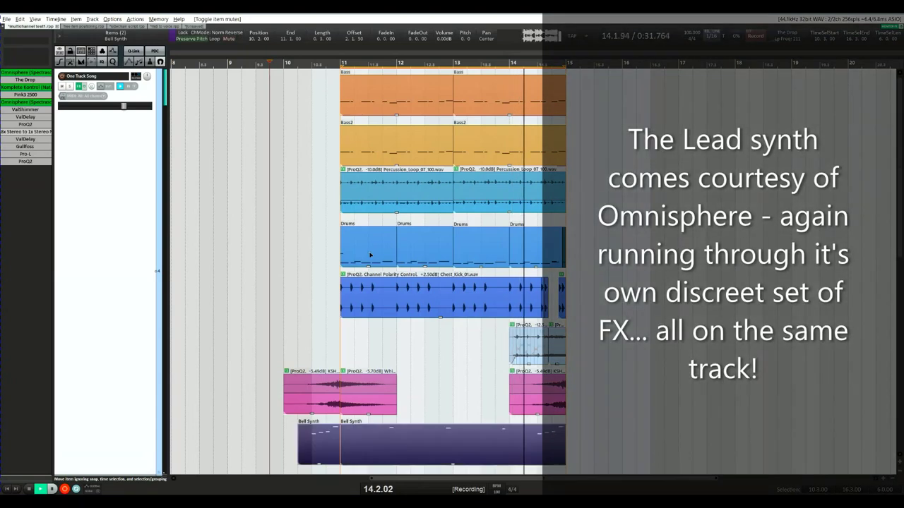
left_click(25, 116)
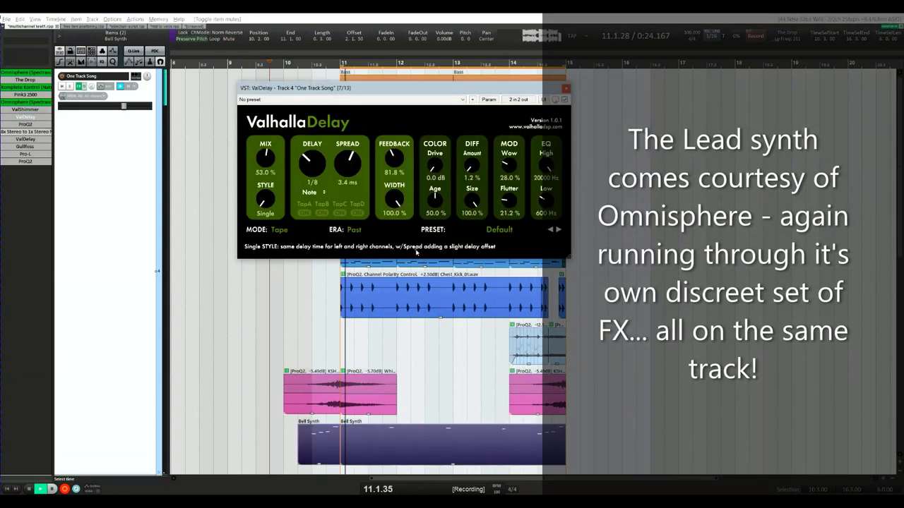
left_click_drag(397, 161, 415, 167)
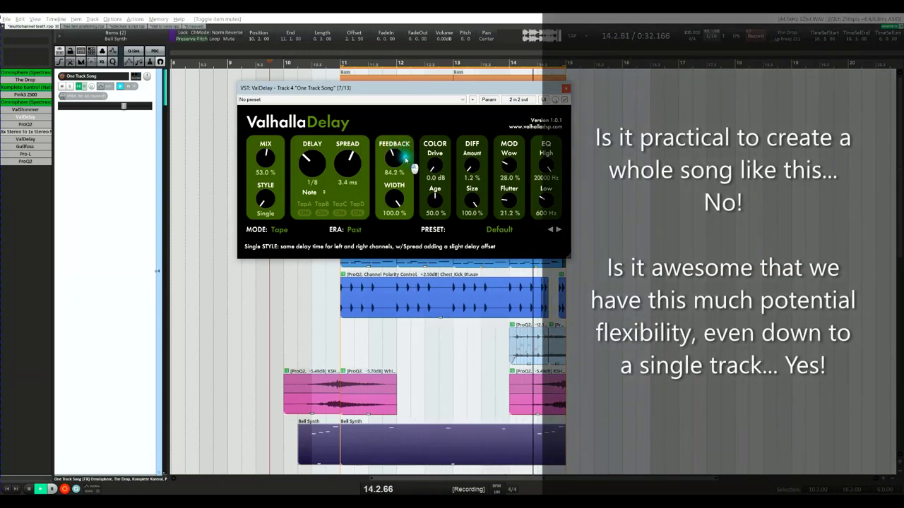
key("Escape")
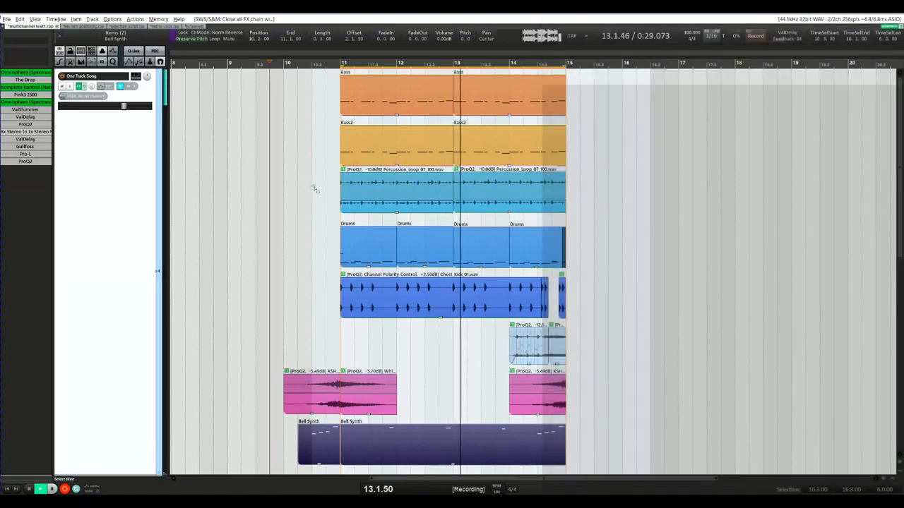
- Marquee-select the percussion loop, Bass2 and drum fill items in turn and nudge each group within the track
left_click_drag(315, 188, 587, 188)
mouse_move(529, 194)
left_mouse_down()
mouse_move(532, 236)
mouse_move(530, 196)
left_mouse_up()
left_click_drag(310, 140, 540, 144)
mouse_move(536, 146)
left_mouse_down()
mouse_move(532, 228)
mouse_move(532, 147)
left_mouse_up()
left_click(408, 380)
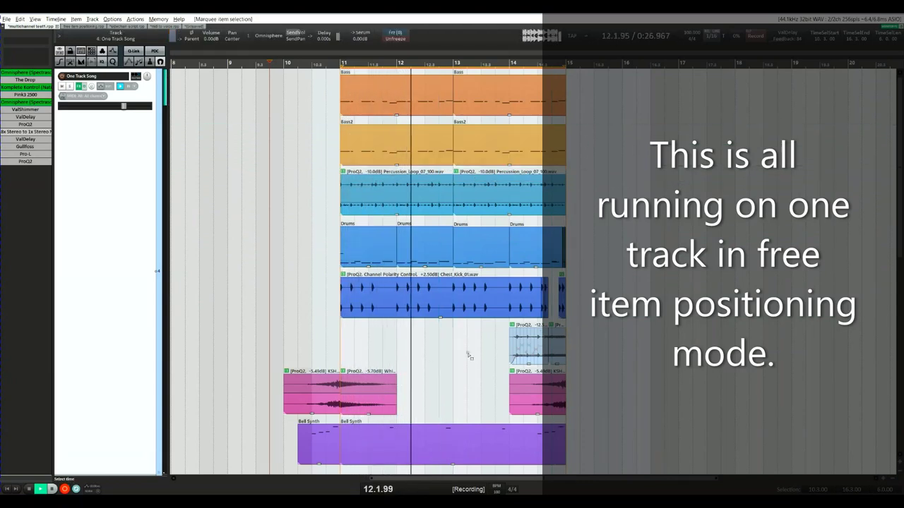
left_click_drag(468, 357, 587, 341)
mouse_move(514, 347)
left_mouse_down()
mouse_move(388, 380)
mouse_move(444, 325)
mouse_move(521, 331)
left_mouse_up()
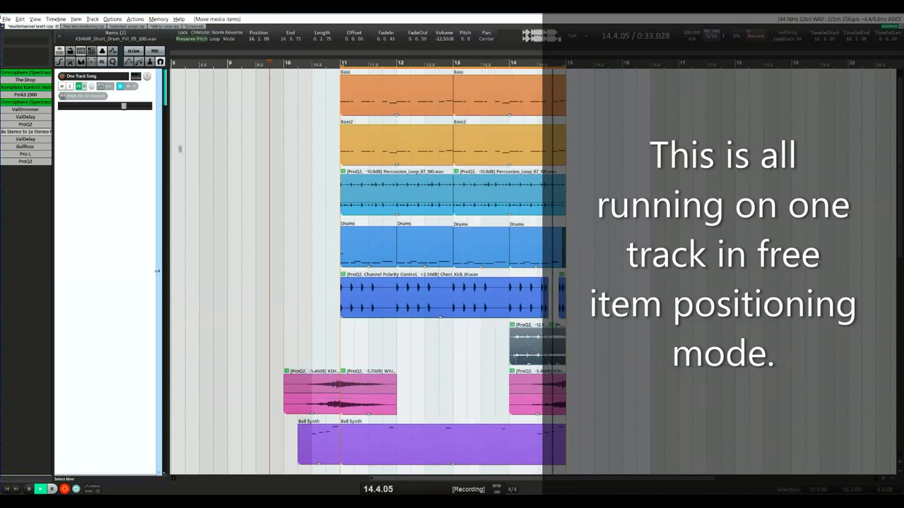
- Toggle free item positioning on the One Track Song track to compare its separated layers with overlapping items
key("ctrl+alt+f")
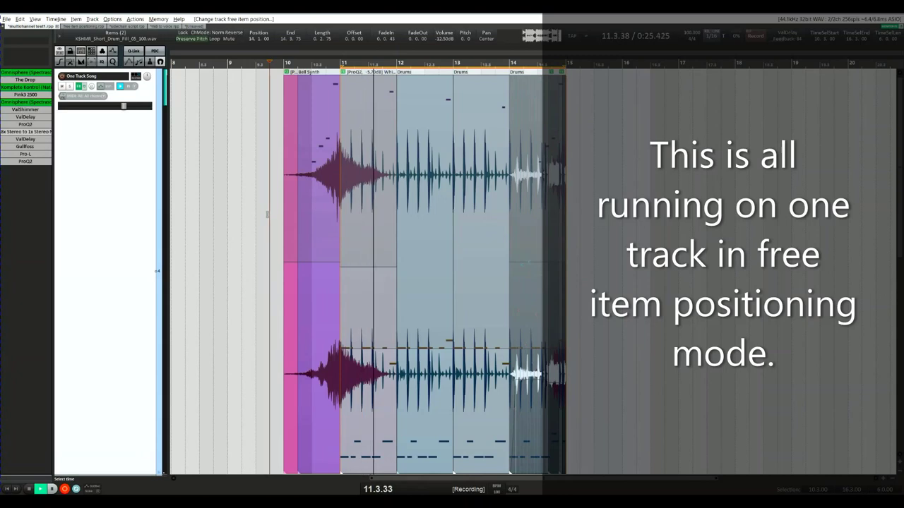
key("ctrl+alt+f")
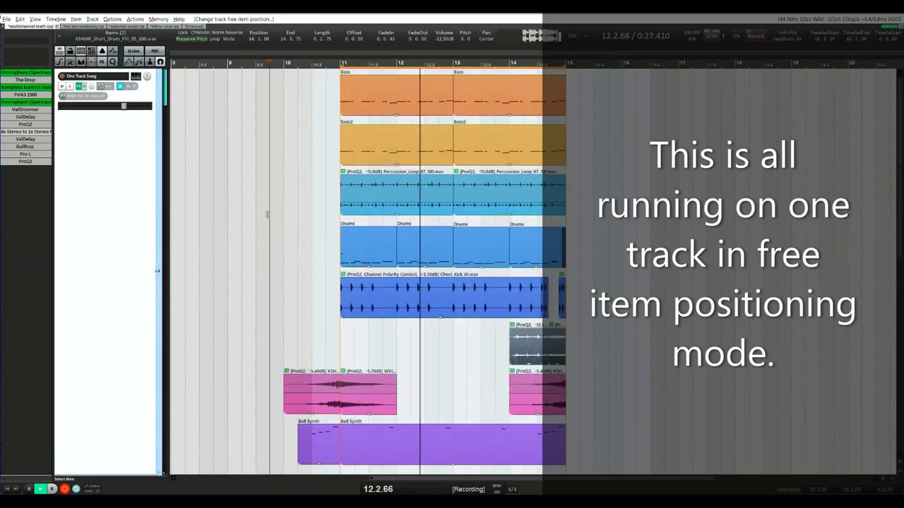
key("ctrl+alt+f")
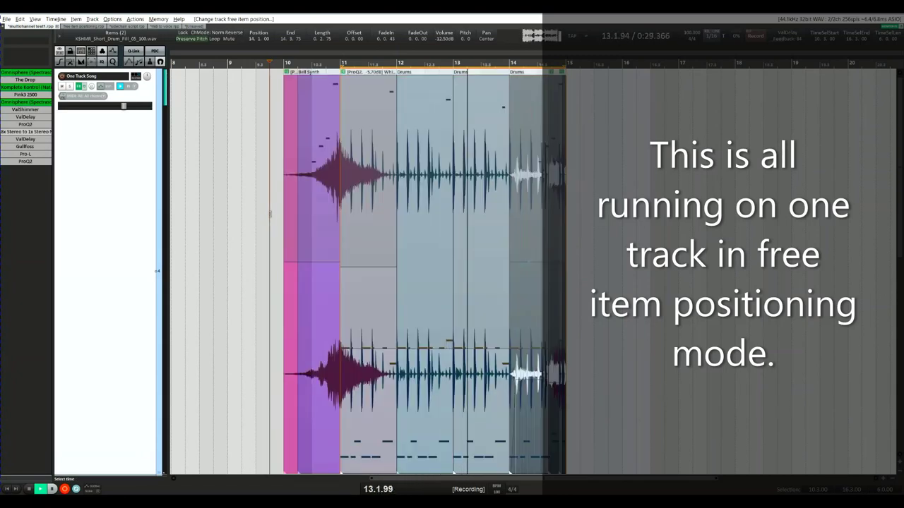
key("ctrl+alt+f")
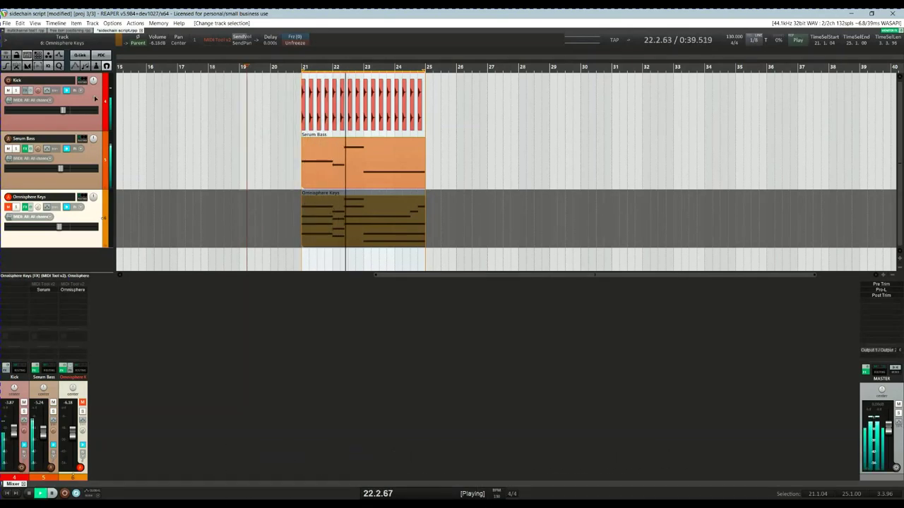
- Insert a ReaComp sidechain compressor on the Serum Bass track, fed from the Kick track
left_click(95, 99)
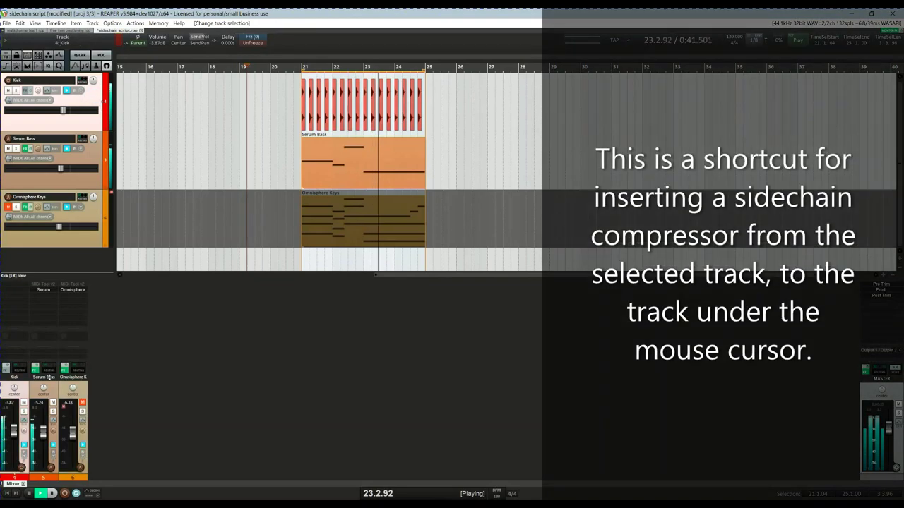
key("s")
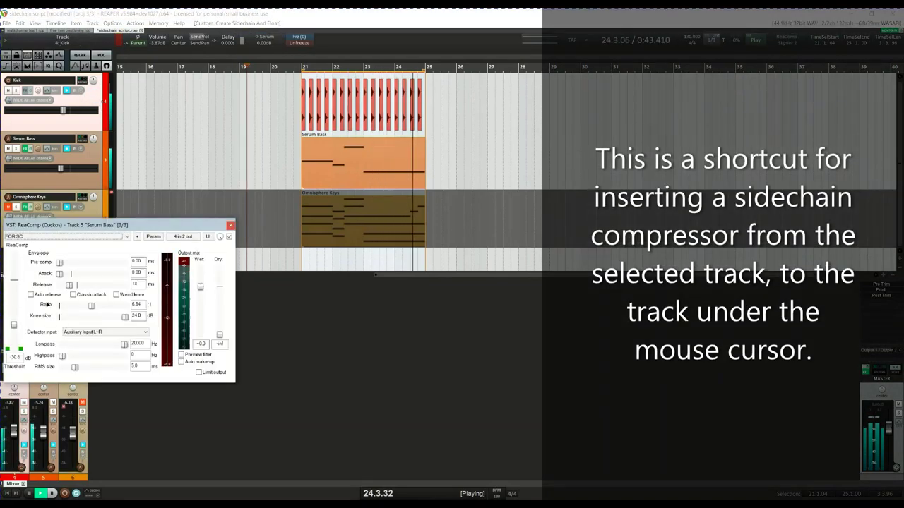
- Lower the Serum Bass ReaComp threshold to about -40 dB, close its window and unmute the Omnisphere Keys track
left_click_drag(14, 309, 18, 323)
key("Escape")
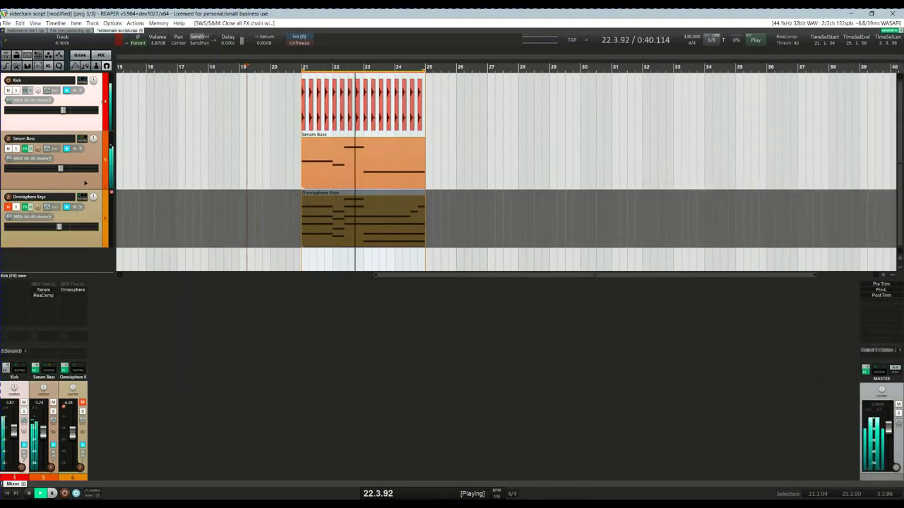
left_click(98, 221)
key("m")
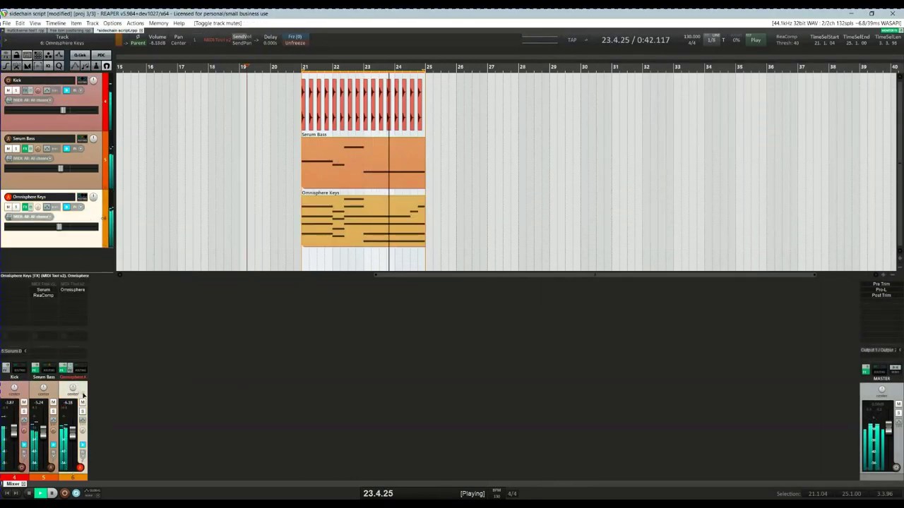
- Insert a ReaComp sidechain compressor on the Omnisphere Keys track, fed from Kick, and set its threshold to about -37.4 dB
left_click(23, 388)
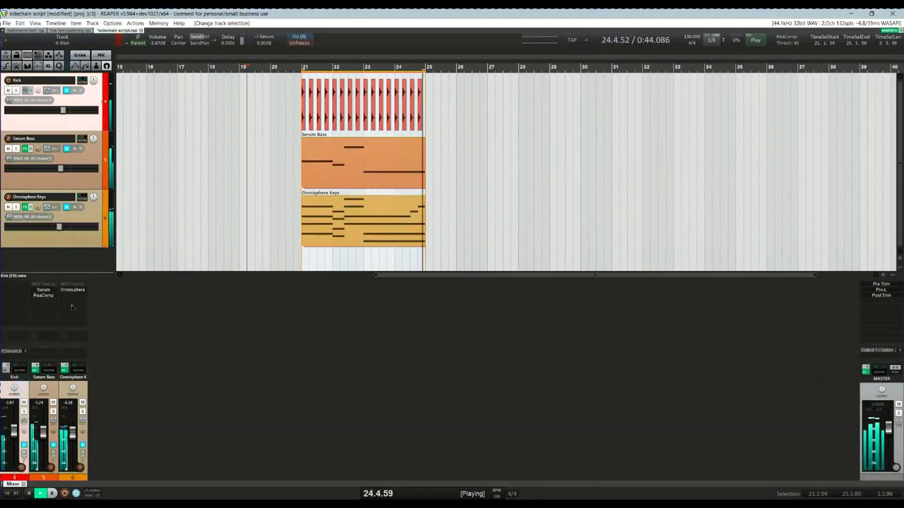
key("shift+s")
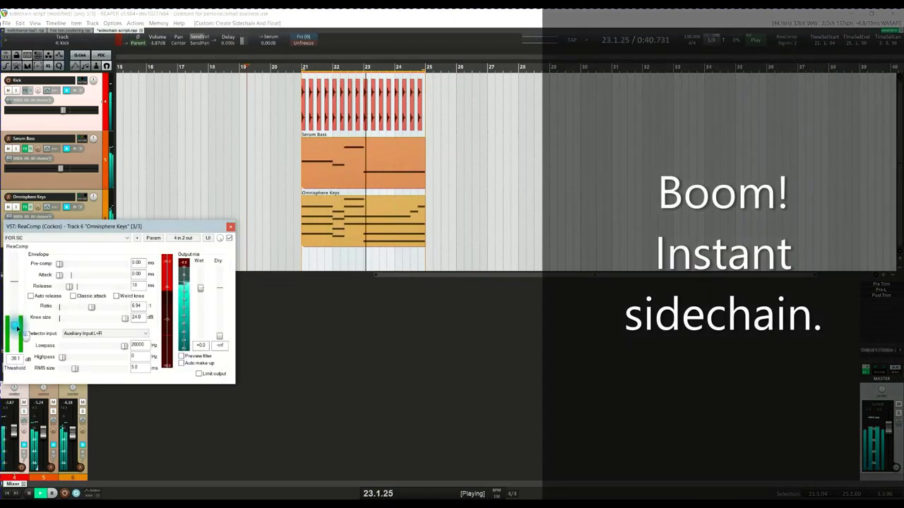
left_click_drag(14, 305, 17, 332)
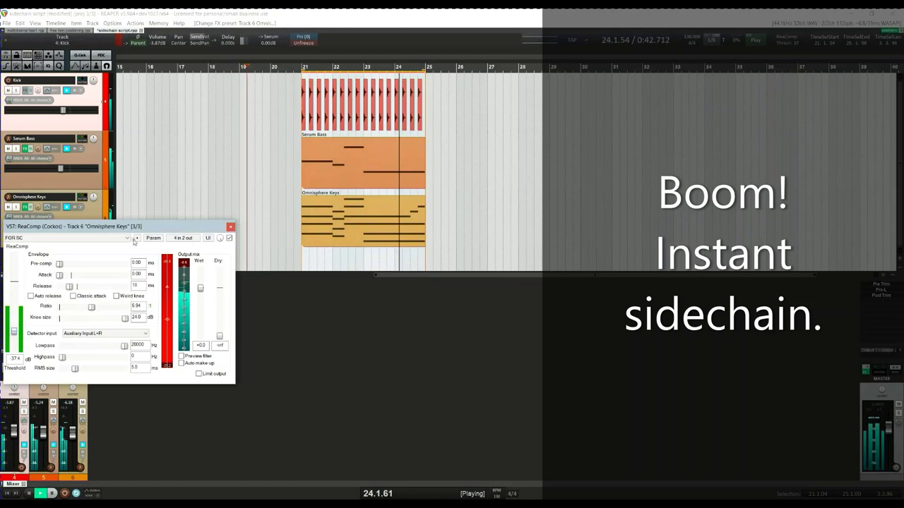
left_click(230, 228)
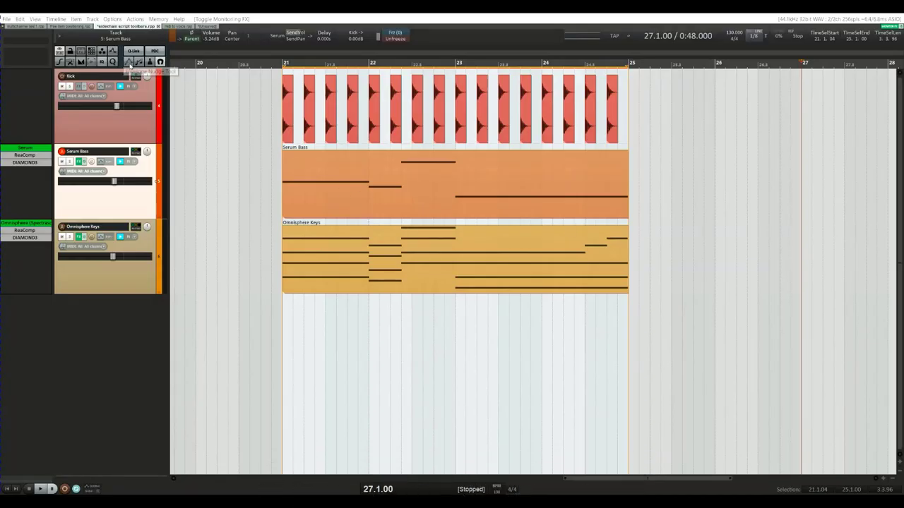
- Arm the envelope nudge tool and nudge short sections of the Serum Bass volume envelope up and down between bars 21 and 24
right_click(129, 63)
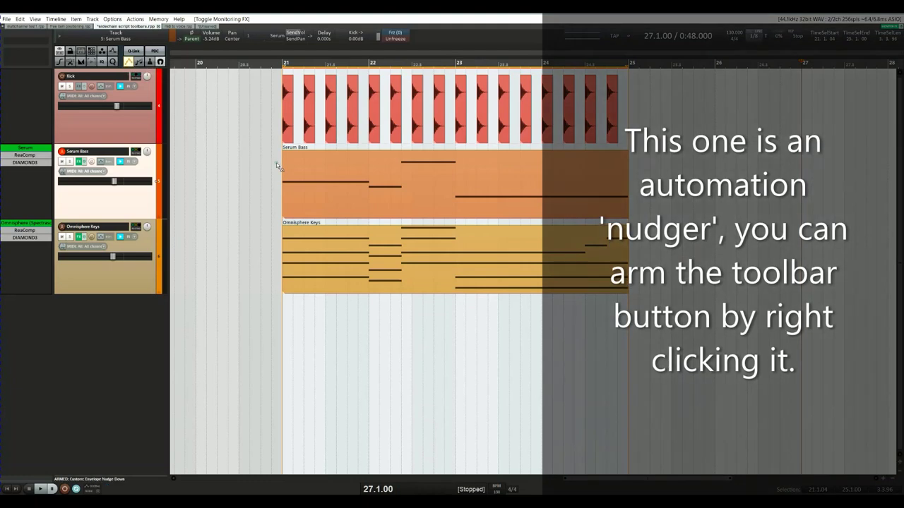
key("v")
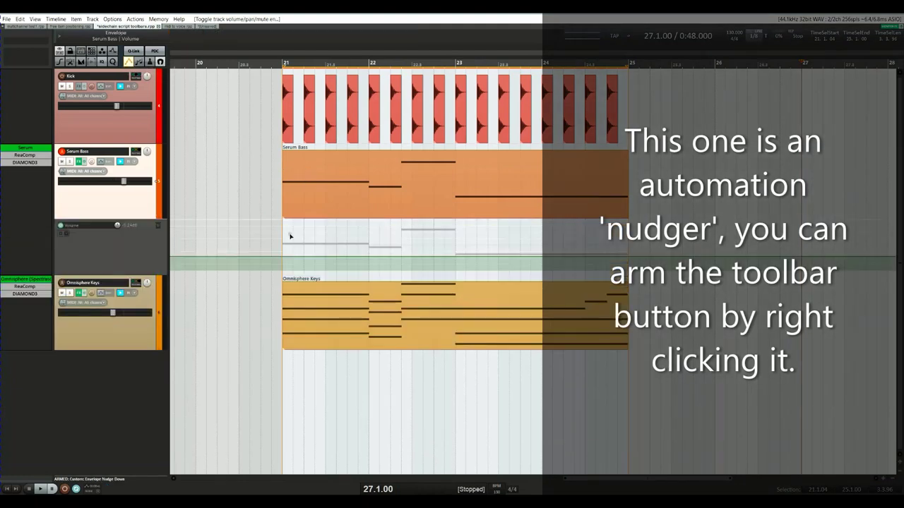
mouse_move(304, 246)
left_mouse_down()
mouse_move(322, 246)
mouse_move(317, 258)
mouse_move(317, 248)
left_mouse_up()
left_click(317, 259)
left_click_drag(377, 256, 555, 236)
left_click(381, 264)
left_click(455, 247)
left_click(559, 251)
left_click_drag(476, 260, 476, 247)
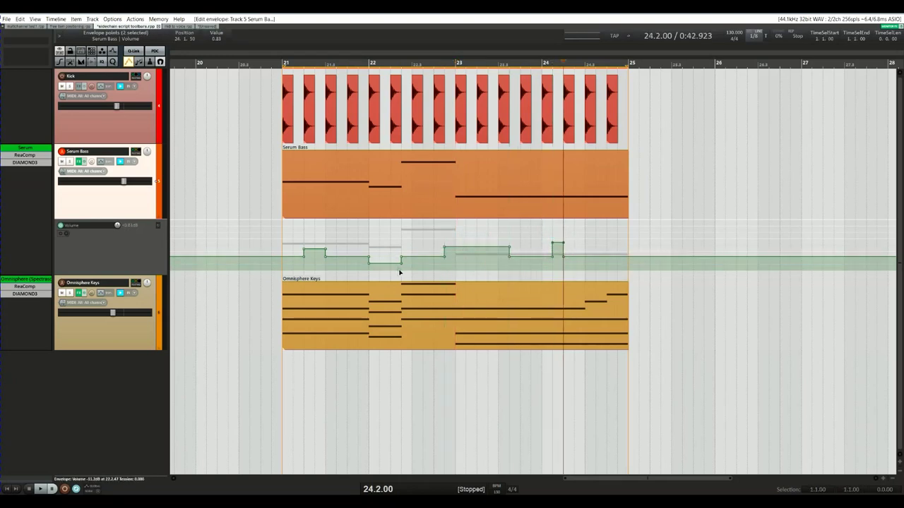
left_click_drag(390, 263, 389, 291)
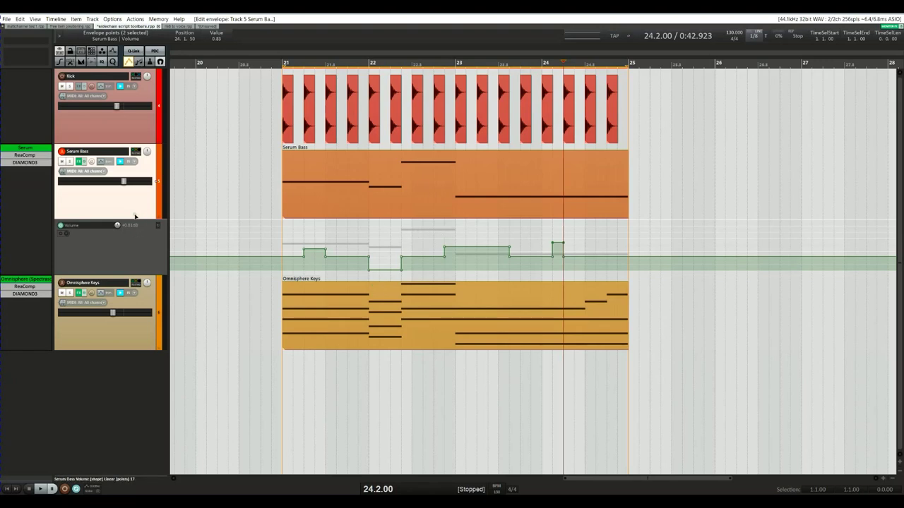
key("v")
- Open the ReaComp windows of the selected Serum Bass and Omnisphere Keys tracks and set the Serum Bass threshold to about -35.6 dB
left_click(134, 269, "ctrl")
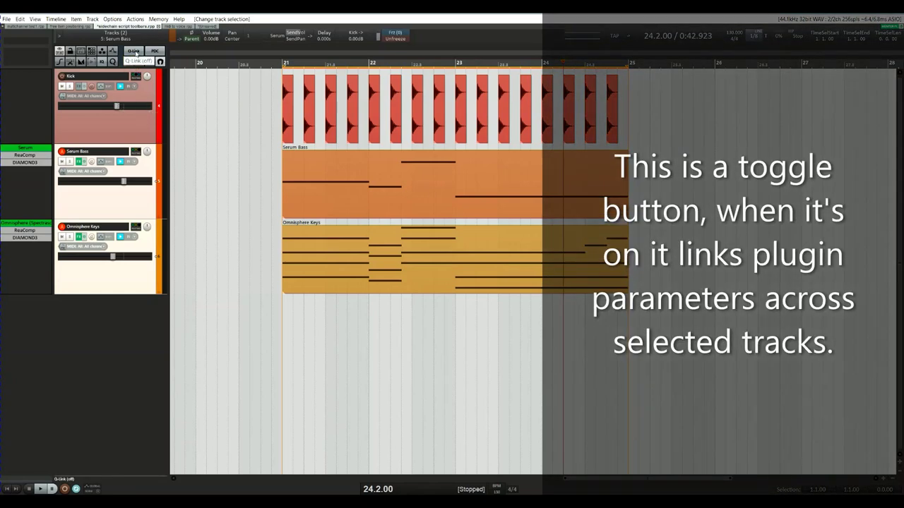
left_click(32, 155)
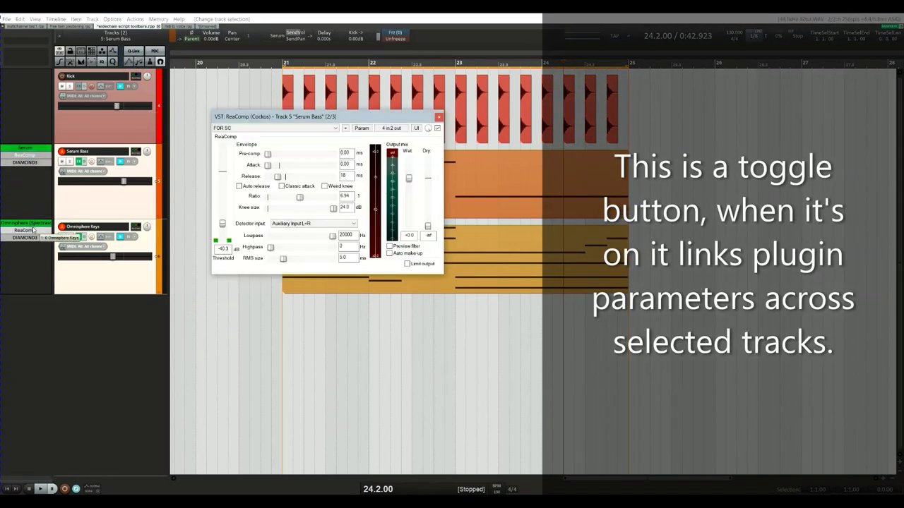
left_click(32, 230)
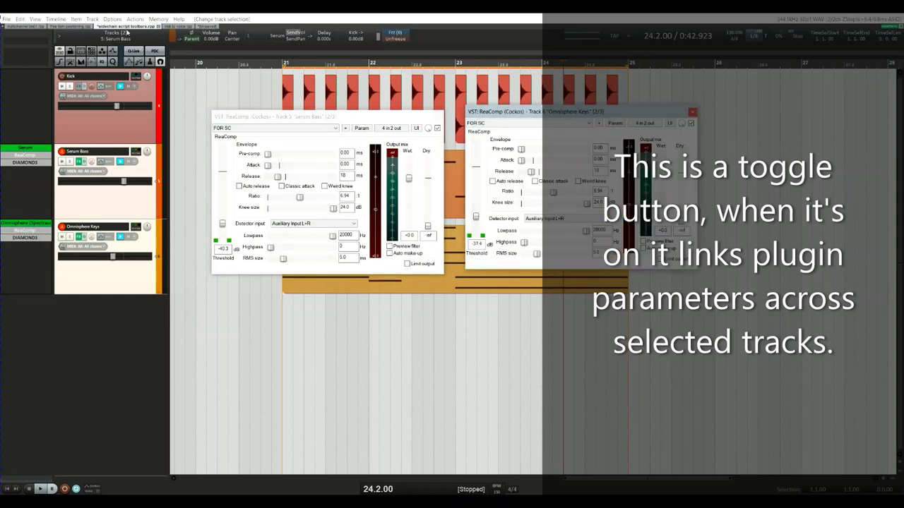
left_click(222, 224)
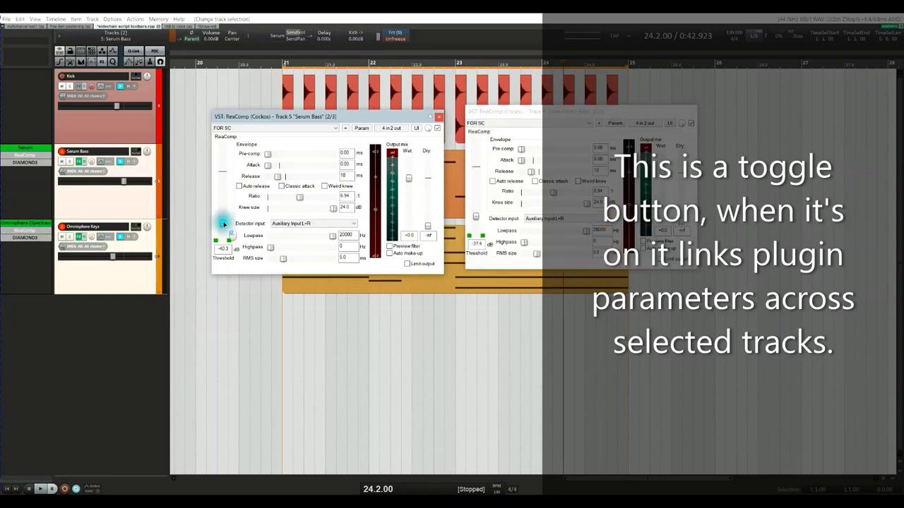
left_click_drag(224, 224, 224, 226)
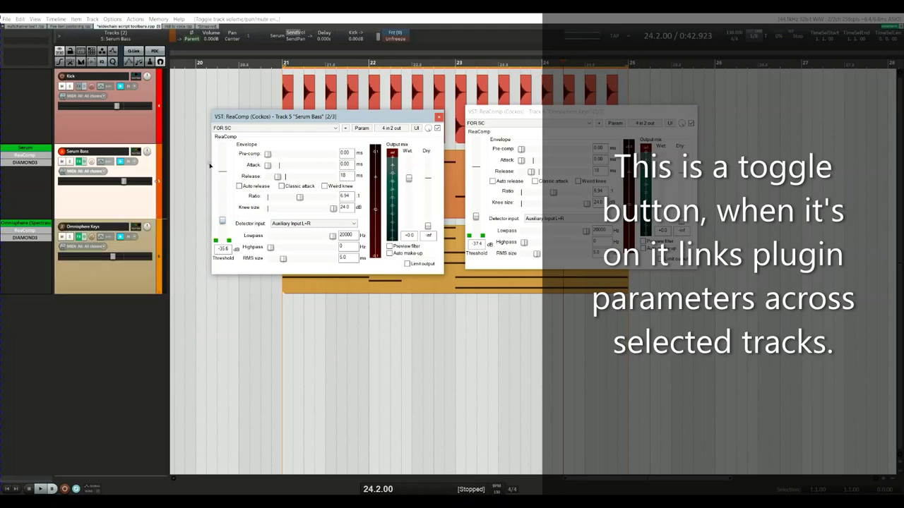
- Set the ReaComp thresholds of both selected tracks to about -32.1 dB together through Q-Link, and toggle PDC
key("ctrl+z")
left_click(134, 51)
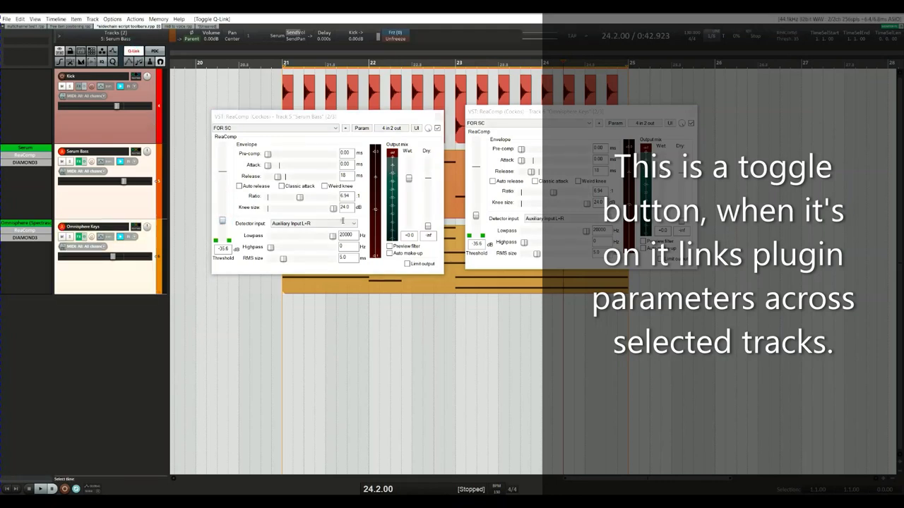
left_click(223, 216)
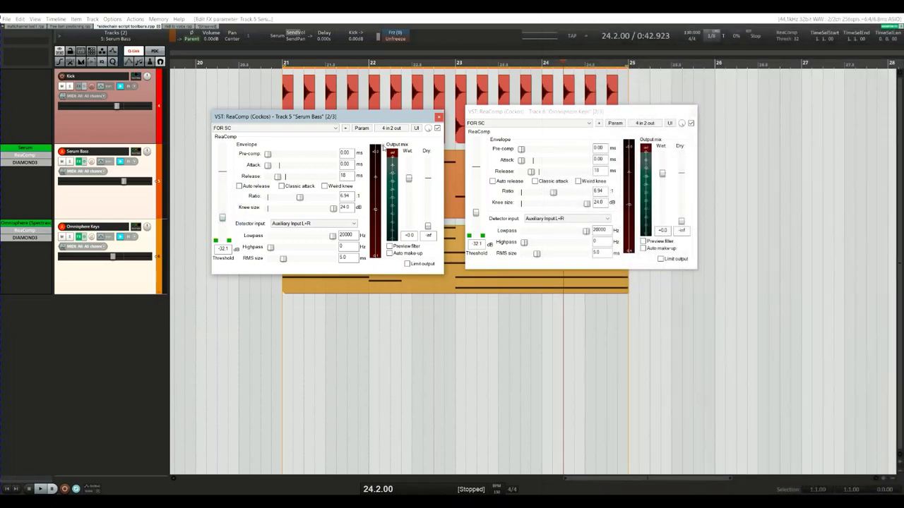
key("Escape")
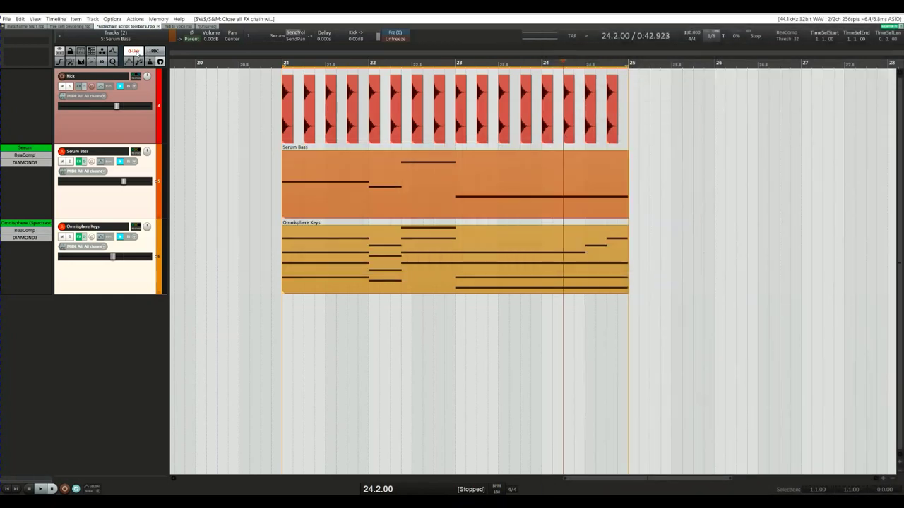
left_click(156, 52)
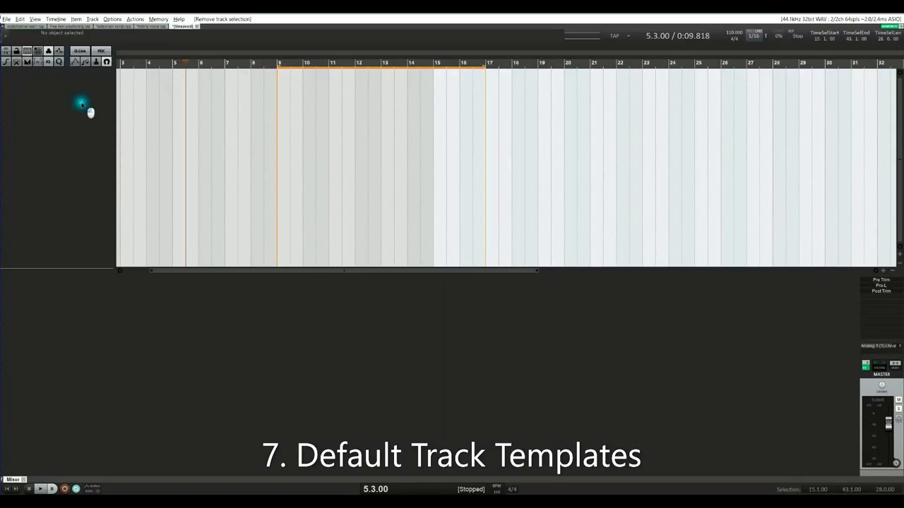
- Add a new default track in the empty project and open its Main EQ
double_click(82, 105)
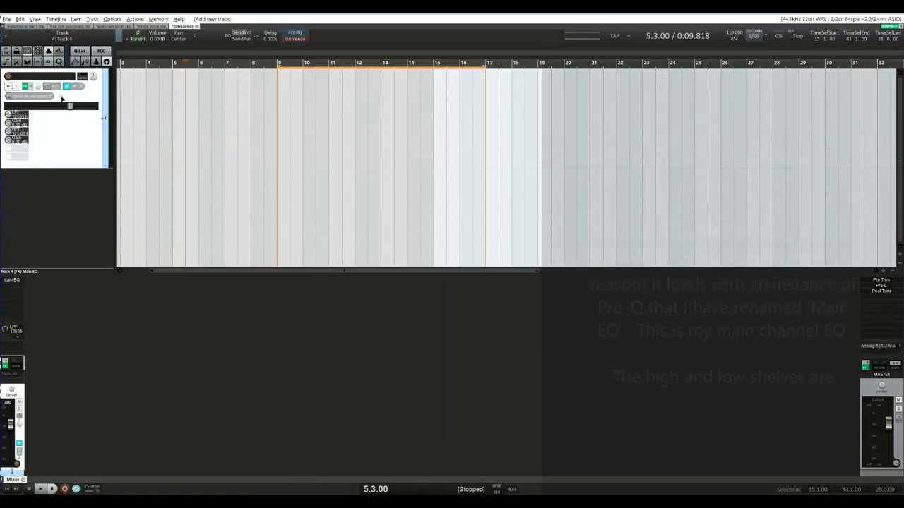
right_click(24, 88)
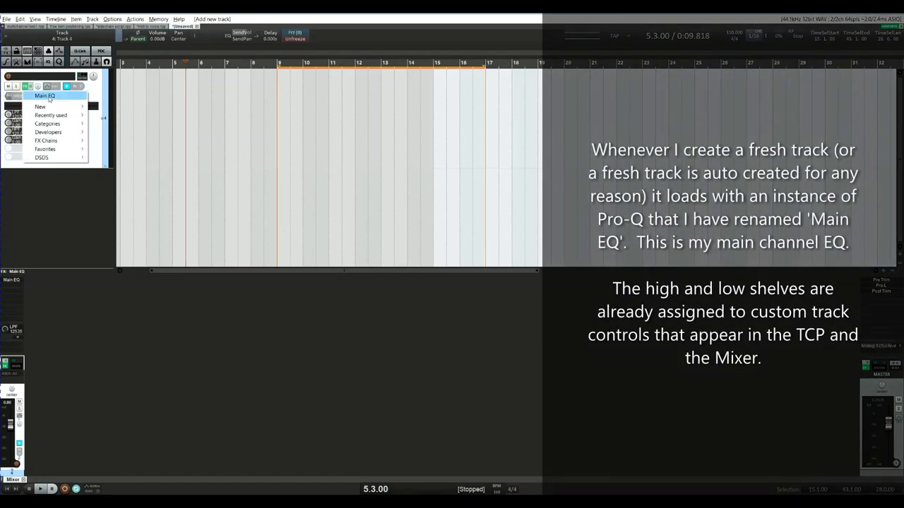
left_click(49, 97)
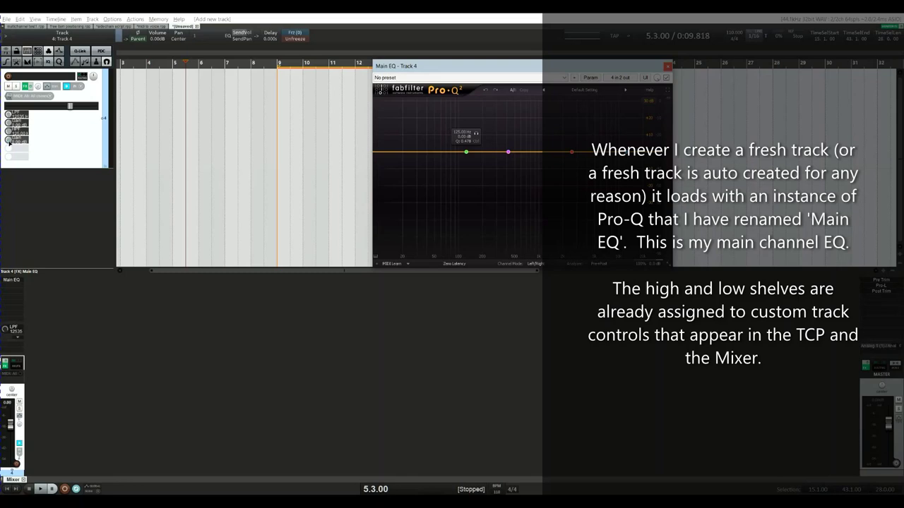
- Using the custom track controls, cut the Main EQ low shelf to about -17.88 dB and adjust the shelf frequencies
left_click_drag(9, 141, 16, 164)
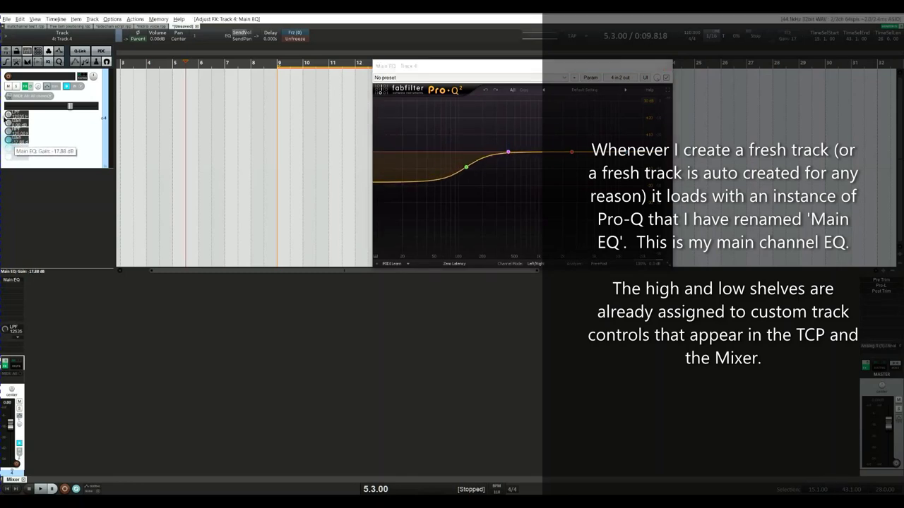
mouse_move(9, 132)
left_mouse_down()
mouse_move(17, 142)
mouse_move(10, 117)
left_mouse_up()
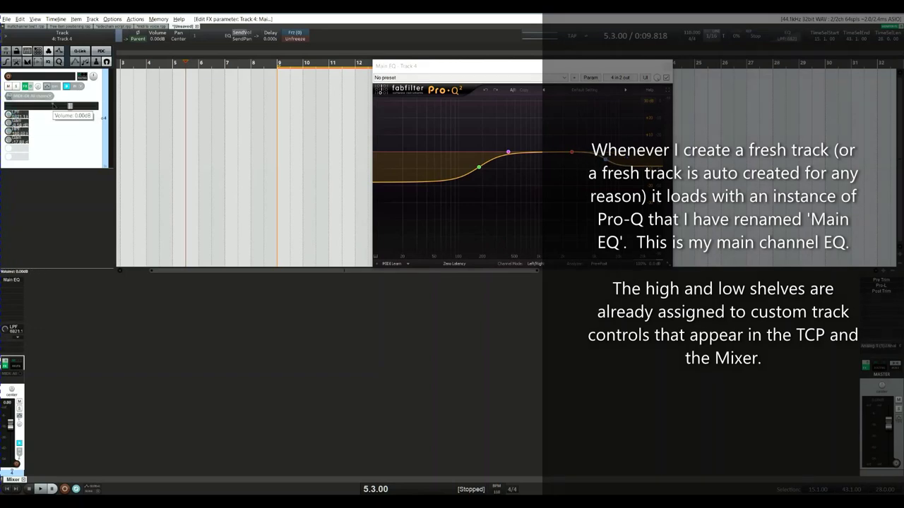
key("Escape")
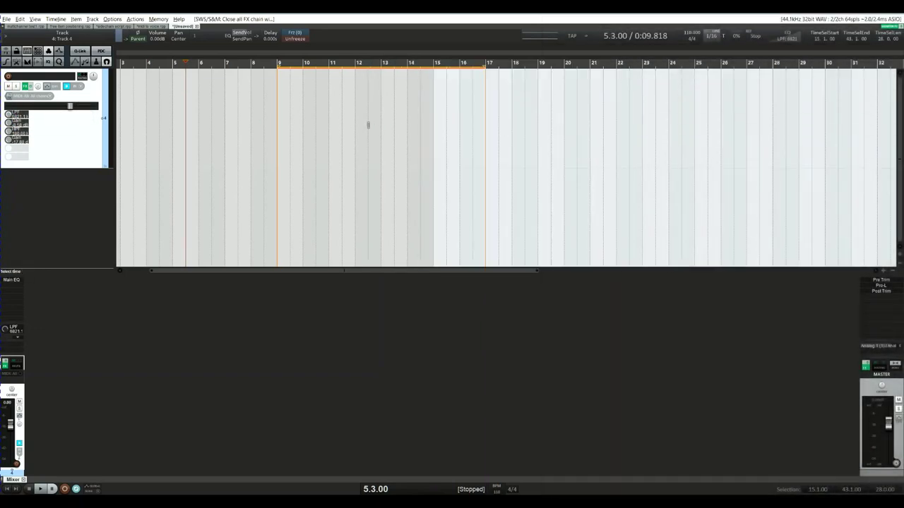
- Quick-add a second Pro-Q 2 instance to the track, then show and hide only its Main EQ
key("ctrl+shift+a")
type("pro")
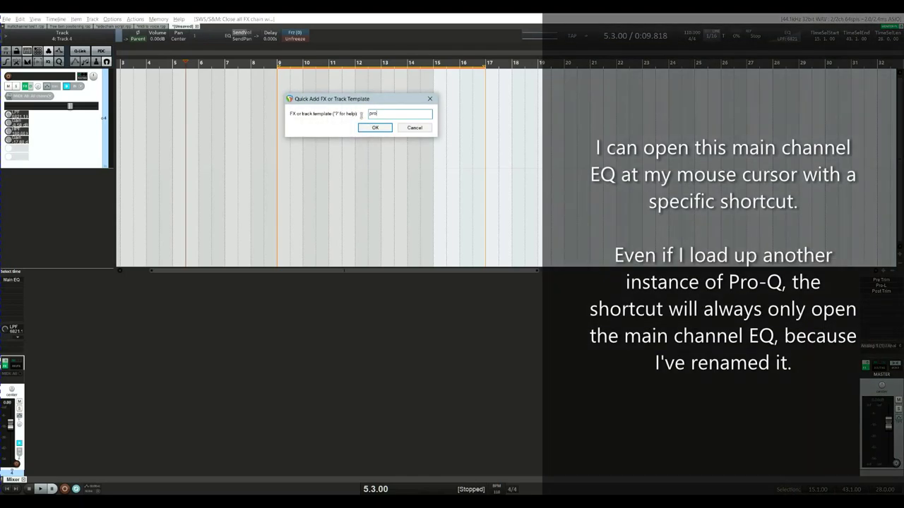
key("Return")
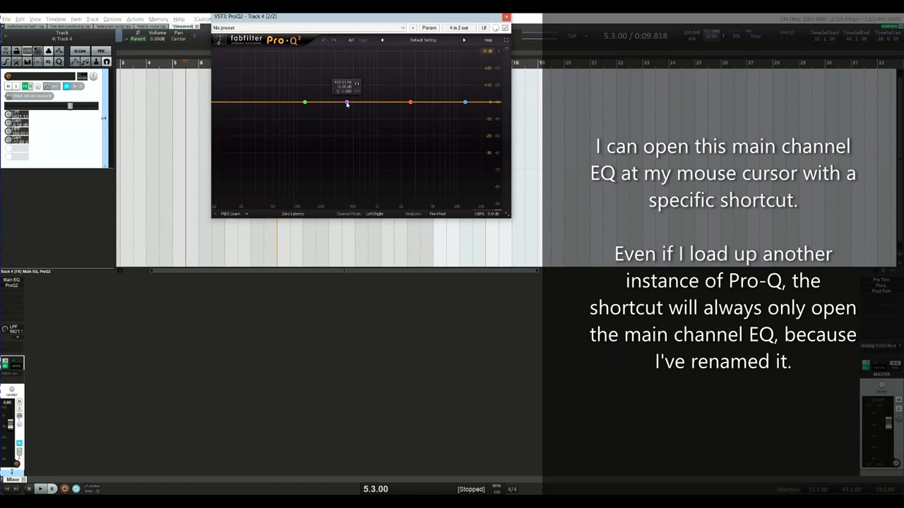
key("Escape")
key("e")
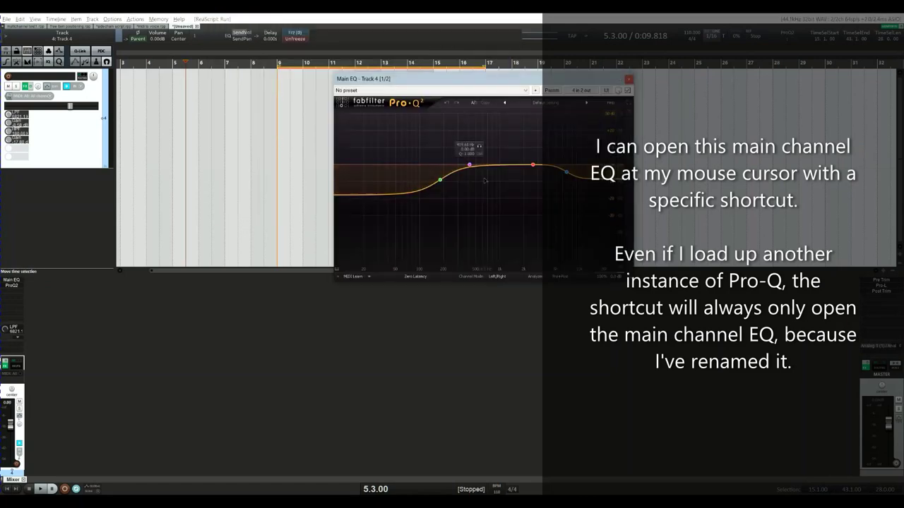
key("e")
- Add another default track below and show and hide the Main EQ of each track in turn
left_click(84, 184)
double_click(84, 184)
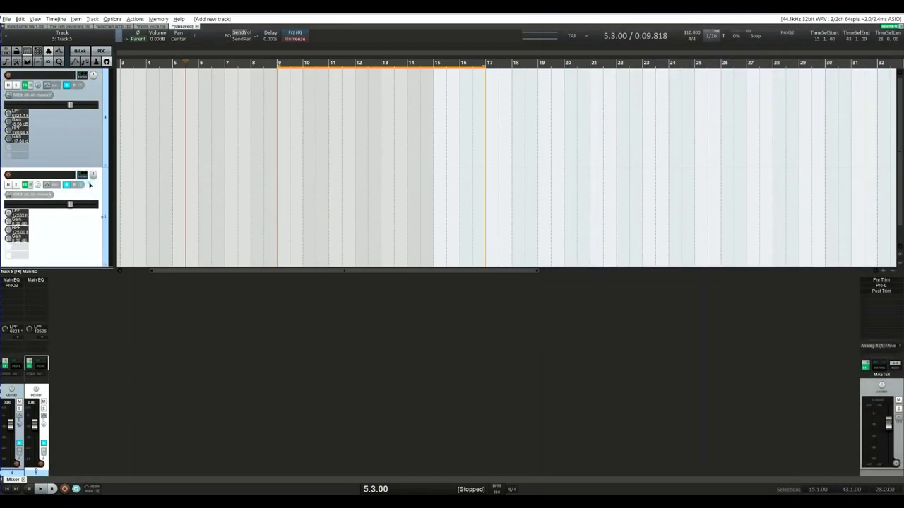
key("e")
key("e")
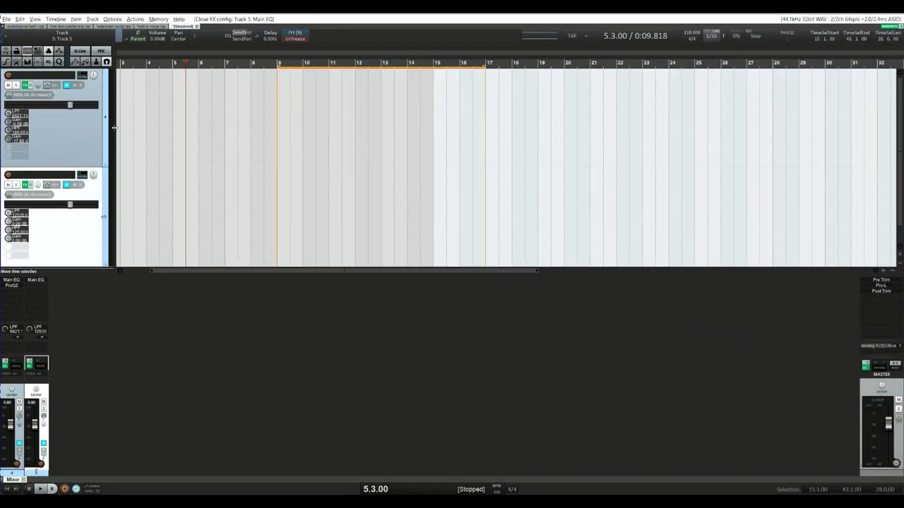
left_click(72, 145)
key("e")
key("e")
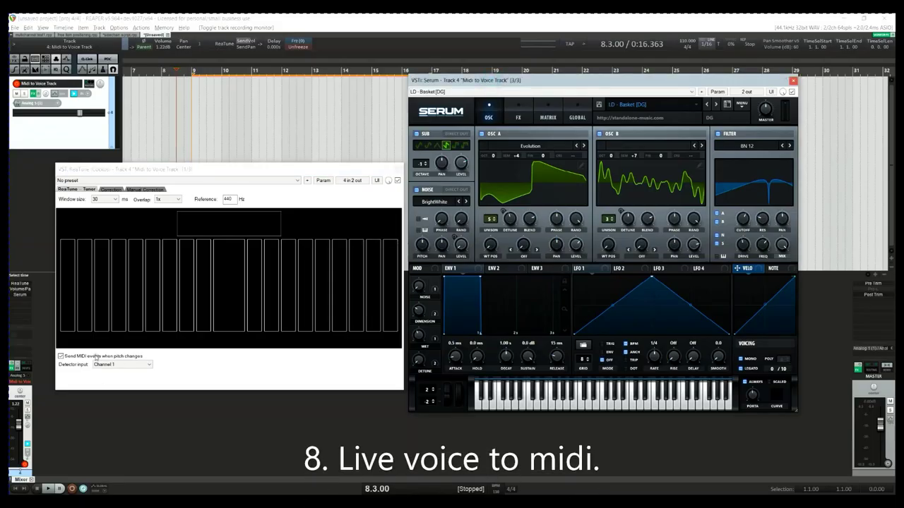
left_click(199, 92)
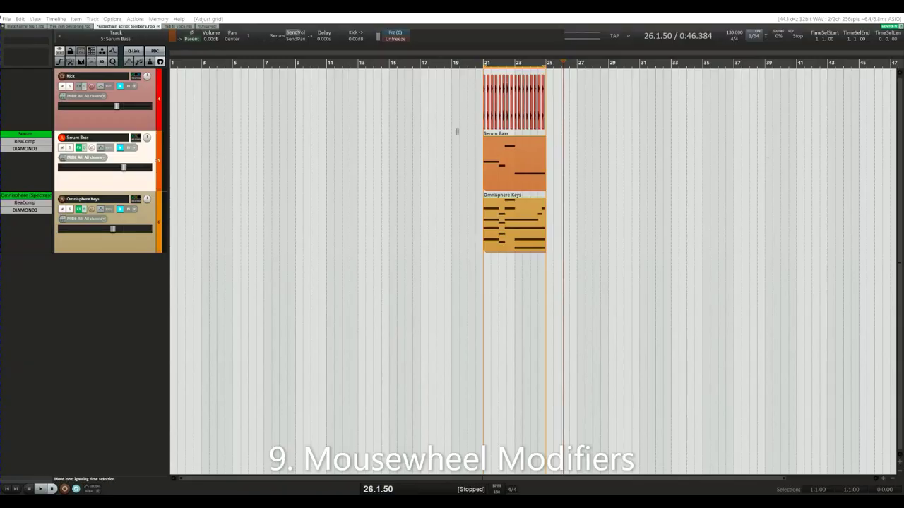
- Marquee-zoom into the track items around bar 21 and make the grid spacing coarser
left_click(464, 101)
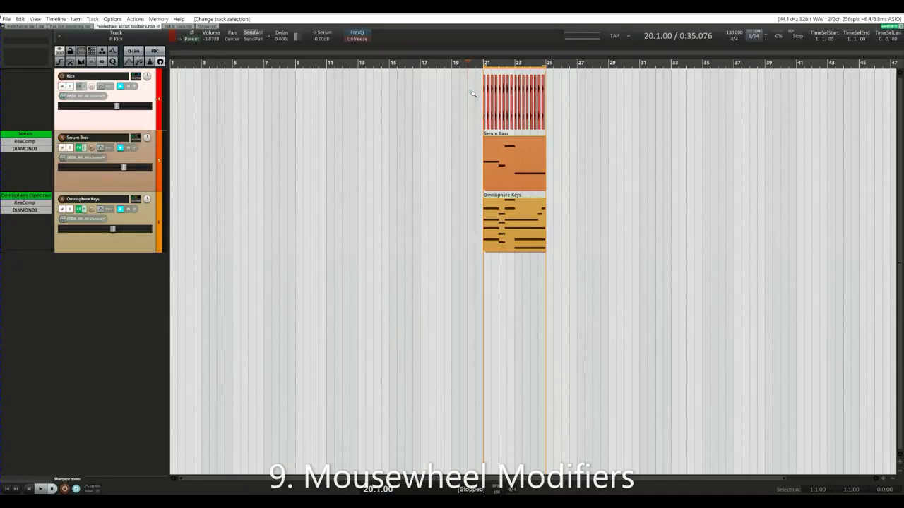
left_click_drag(468, 71, 520, 263)
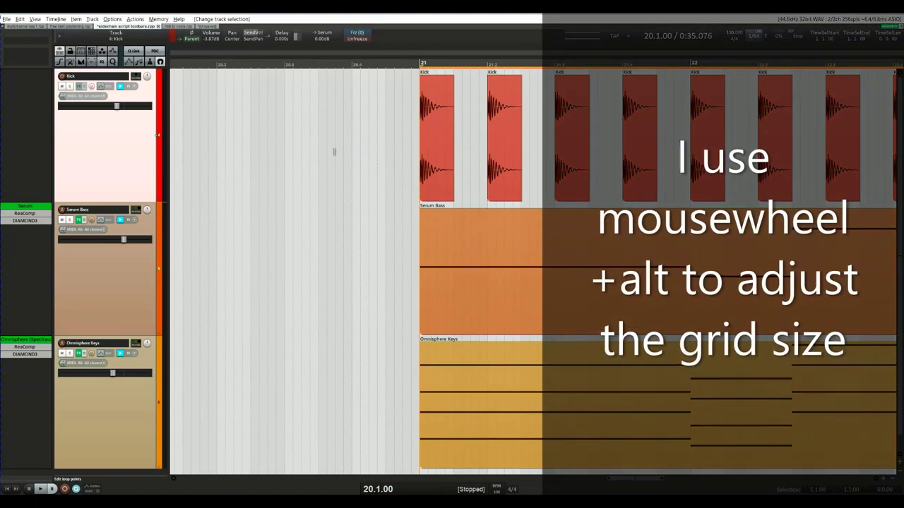
scroll(335, 153, "down", 2)
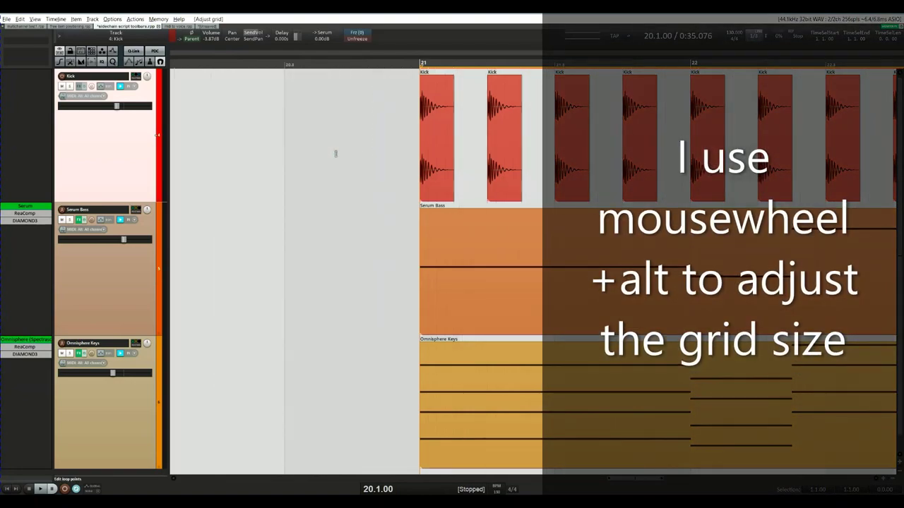
- Adjust the arrangement's grid spacing through 1/2 and 1/6 to 1/16
scroll(336, 153, "up", 4)
scroll(336, 155, "down", 2)
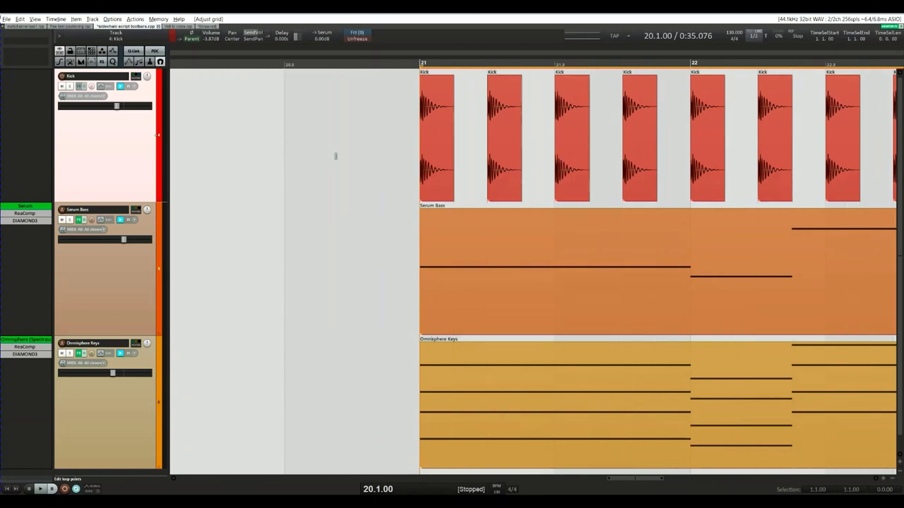
scroll(336, 156, "up", 2)
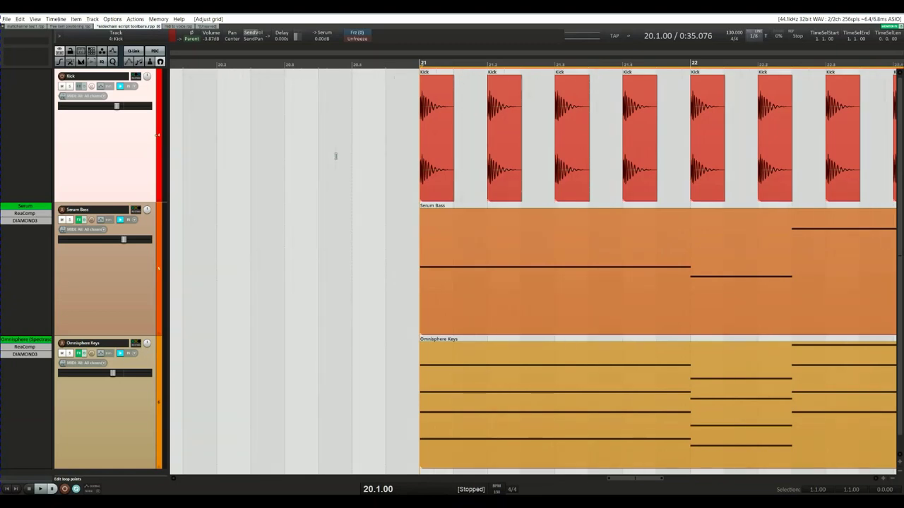
scroll(336, 155, "up", 3)
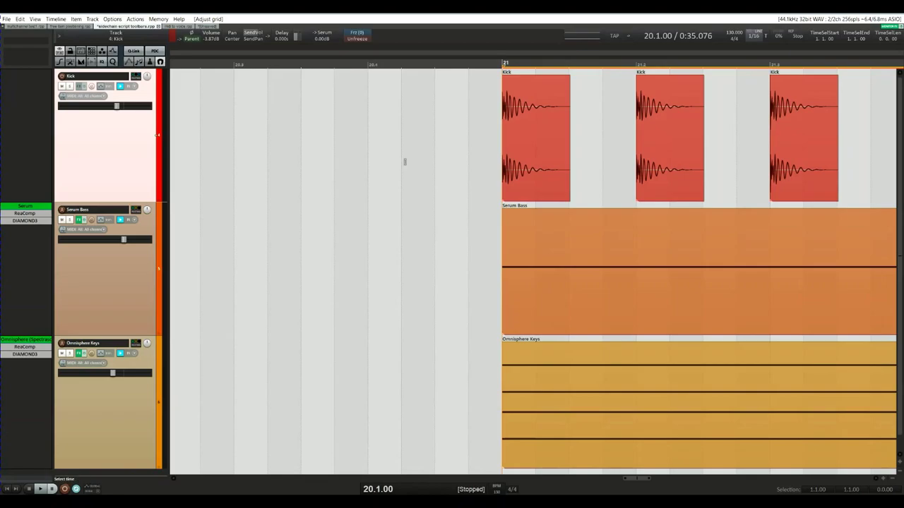
scroll(405, 161, "down", 3)
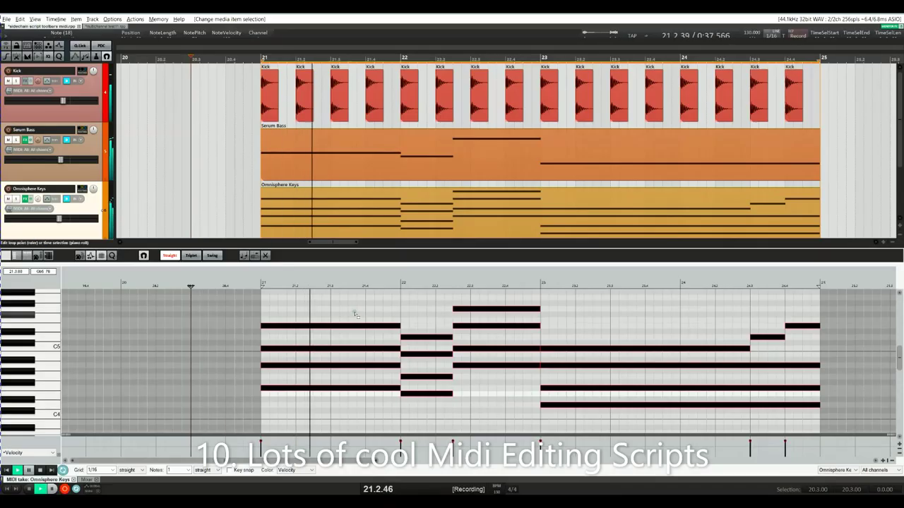
- Search the MIDI Editor actions for "kawa arp" and run kawa: MIDI2_GenerateArpeggio on the Omnisphere Keys chord notes
key("shift+slash")
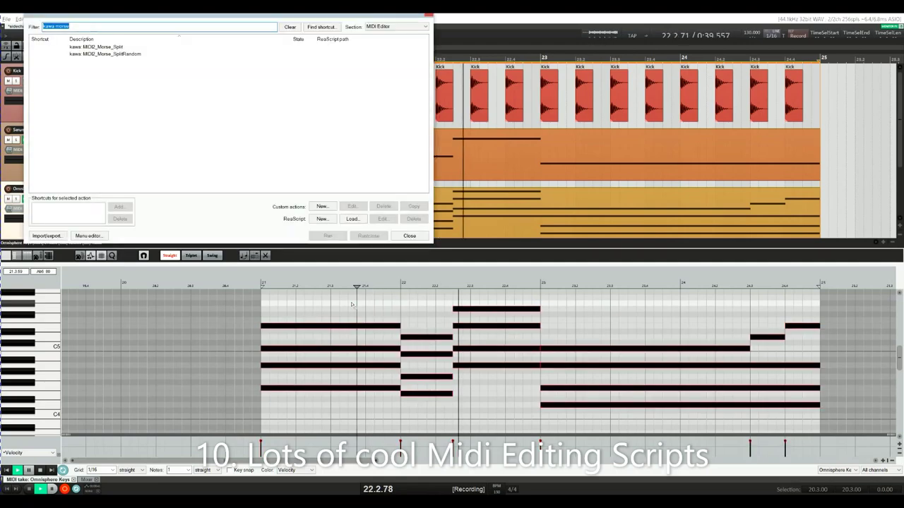
type("kawa")
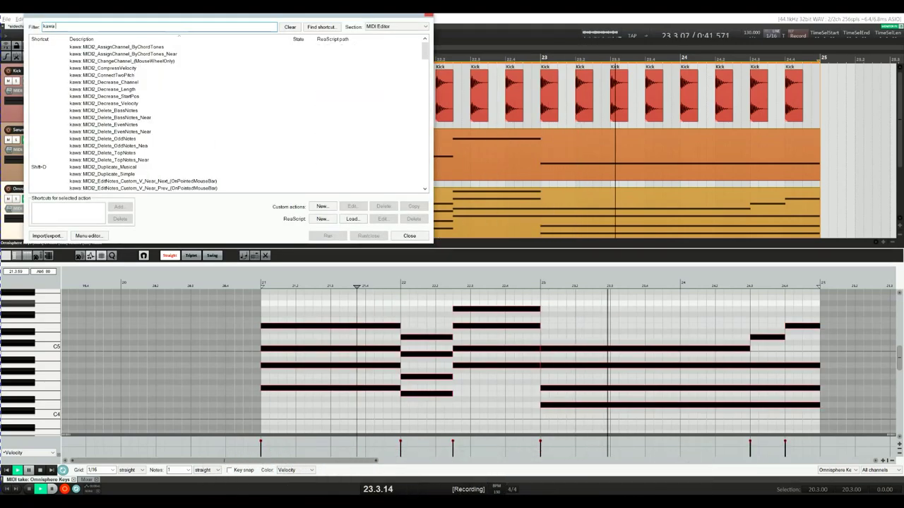
type(" arp")
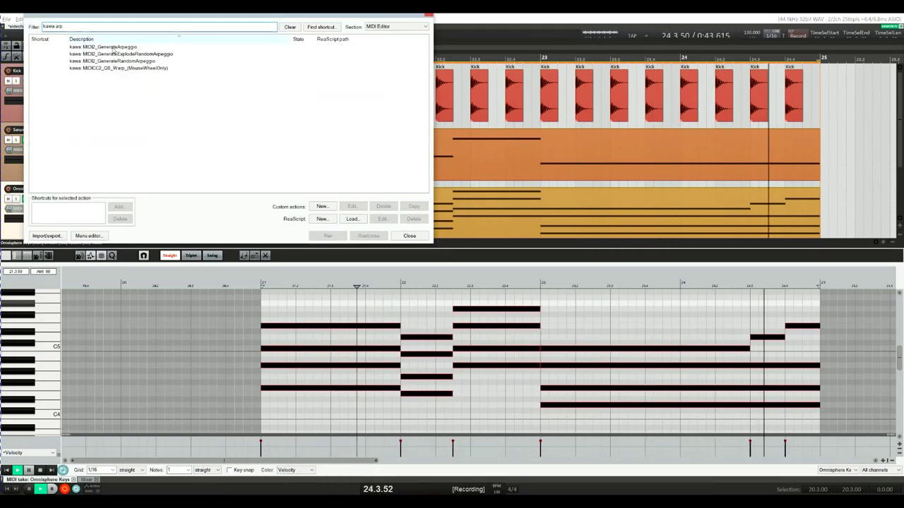
double_click(114, 47)
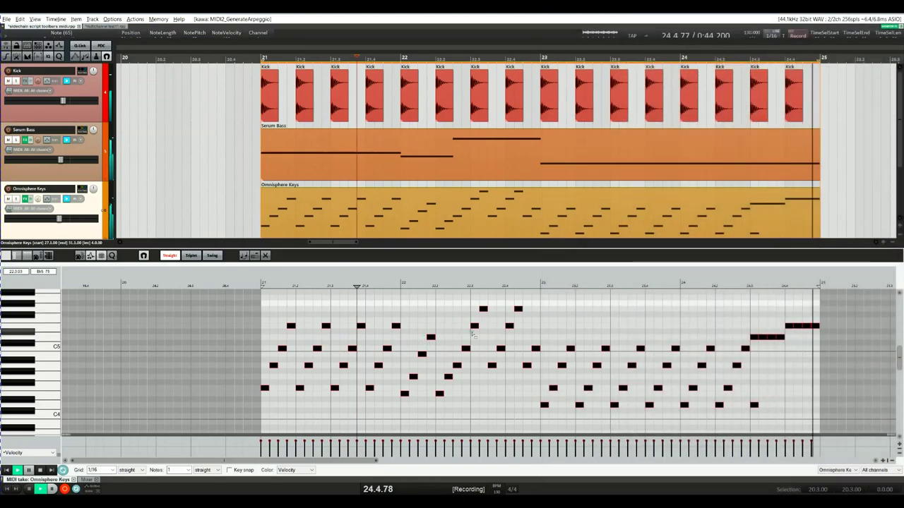
- Move the arpeggiated Omnisphere Keys item to bar 16 and put the chord item from bar 27 at bar 21
scroll(541, 231, "down", 5)
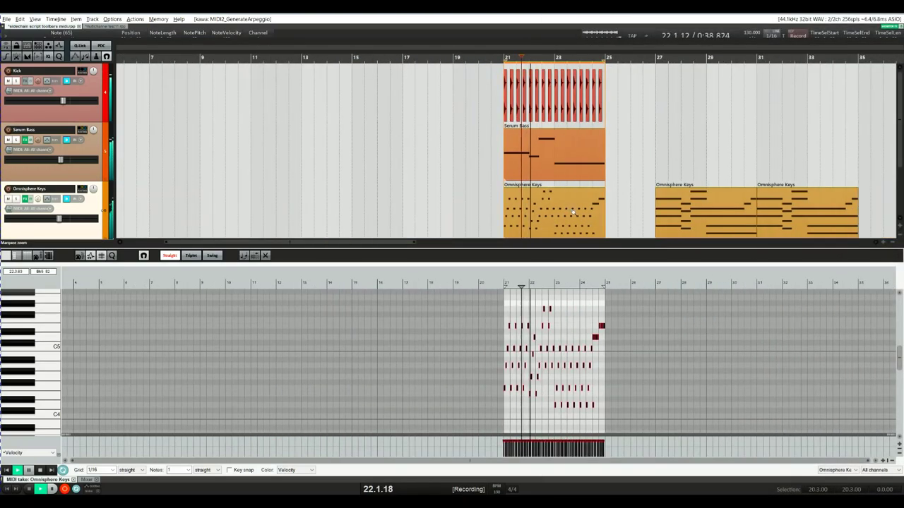
left_click_drag(557, 228, 424, 228)
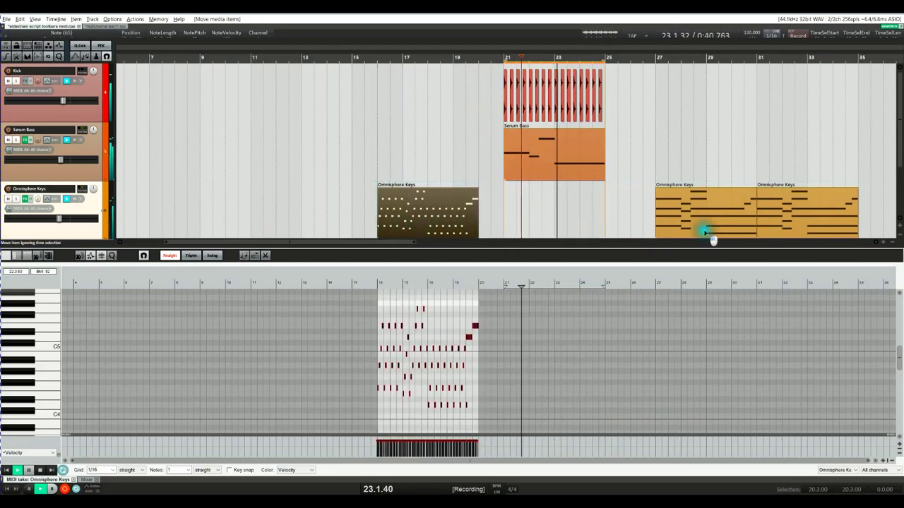
left_click_drag(706, 236, 519, 211)
scroll(569, 358, "up", 5)
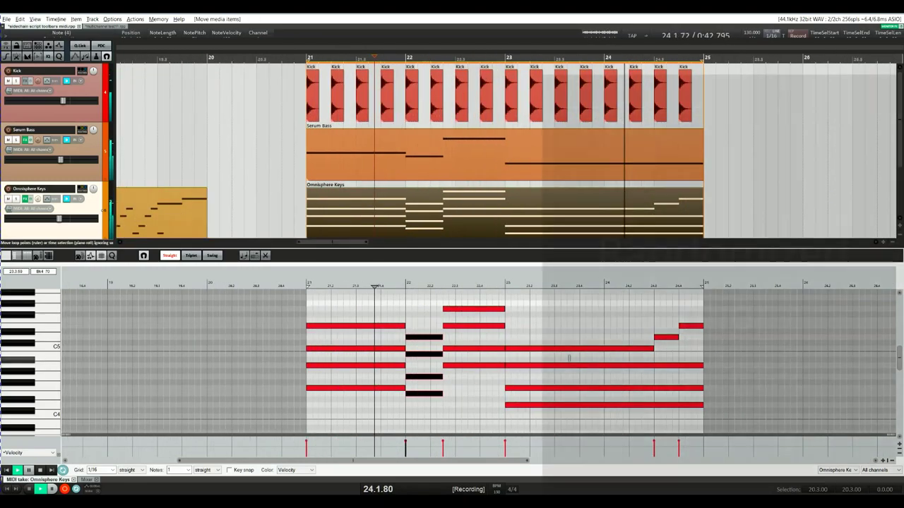
- Select all chord notes in the bar 21 item and run kawa: MIDI2_Morse_SplitRandom, found with the filter "kawa morse"
left_click(302, 409)
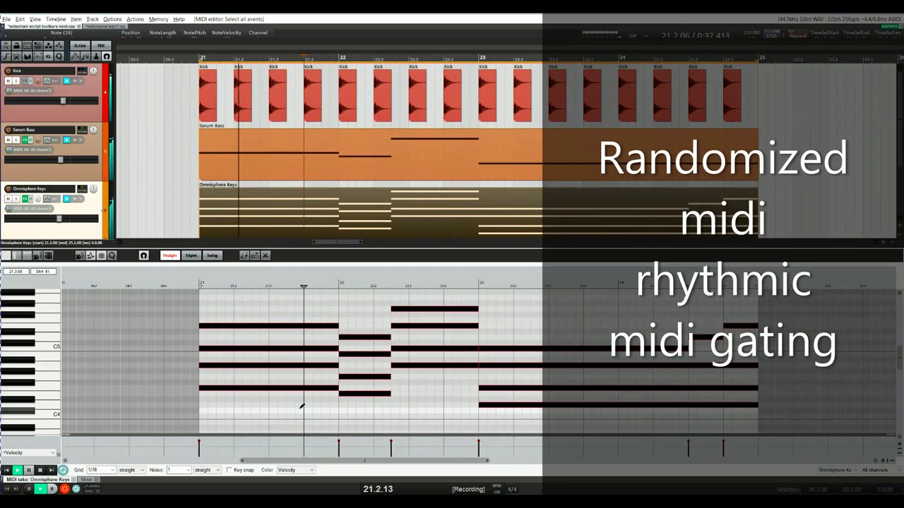
type("kawa morse")
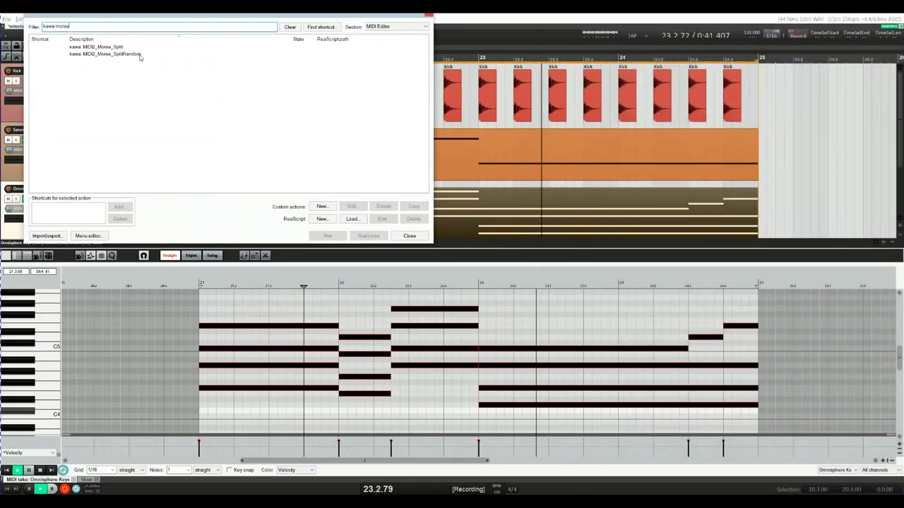
double_click(140, 54)
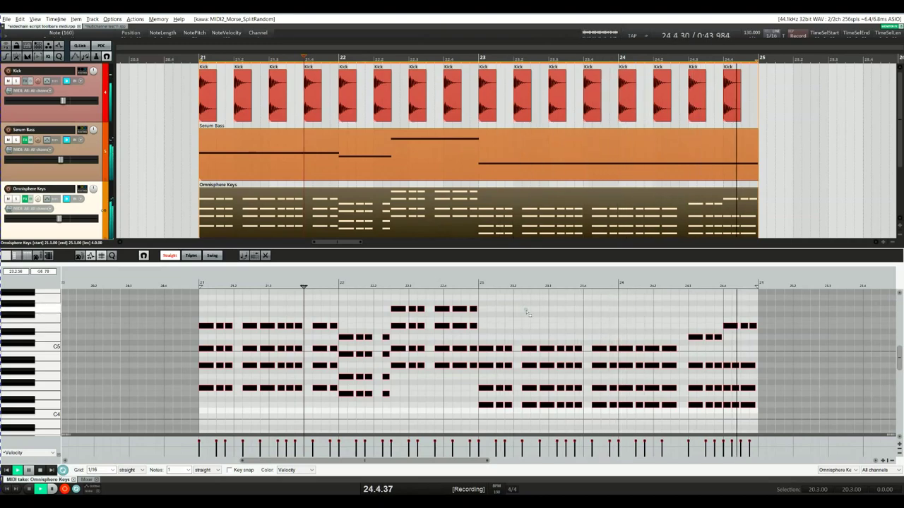
- Move the rhythmically gated Omnisphere Keys item earlier in the timeline and put the next unedited chord item at bar 21
scroll(499, 322, "down", 5)
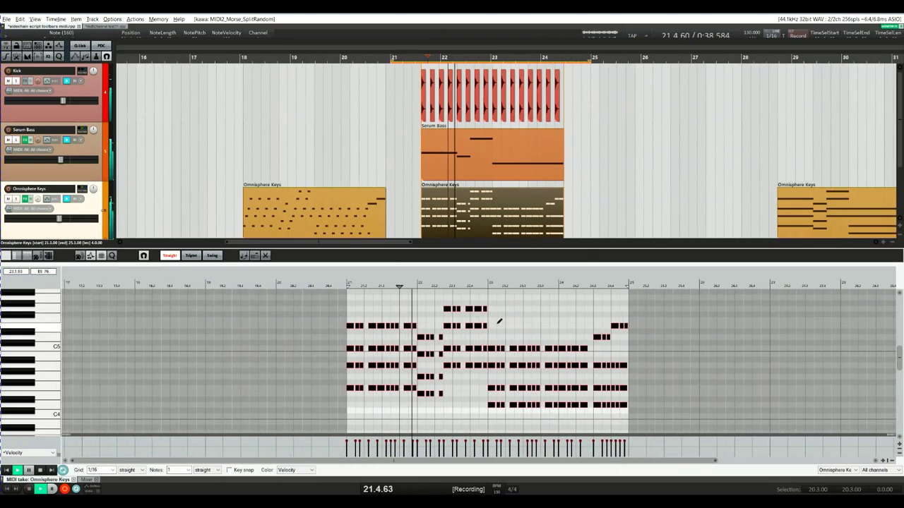
left_click_drag(471, 218, 233, 210)
left_click_drag(735, 215, 349, 209)
scroll(478, 374, "up", 5)
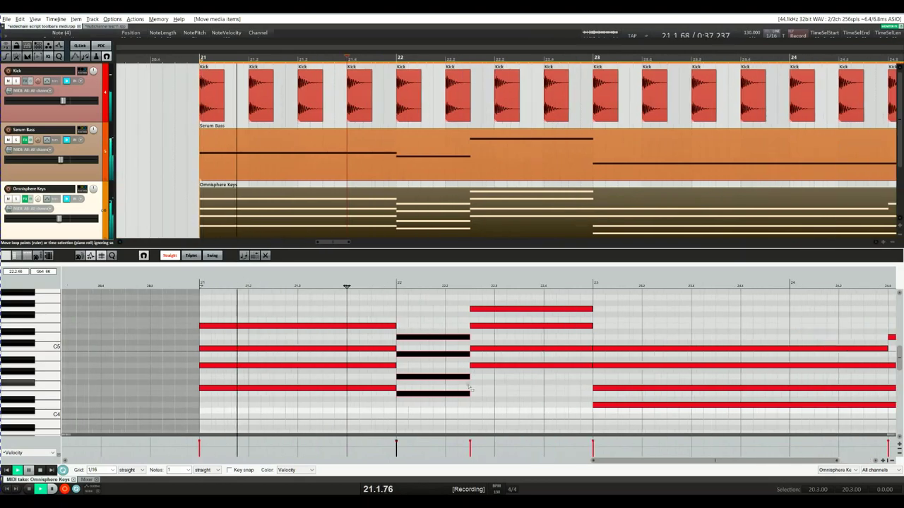
- Split the selected four-note chord at bar 22 into five equal parts with kawa: MIDI2_Split_Note_5
right_click(445, 329)
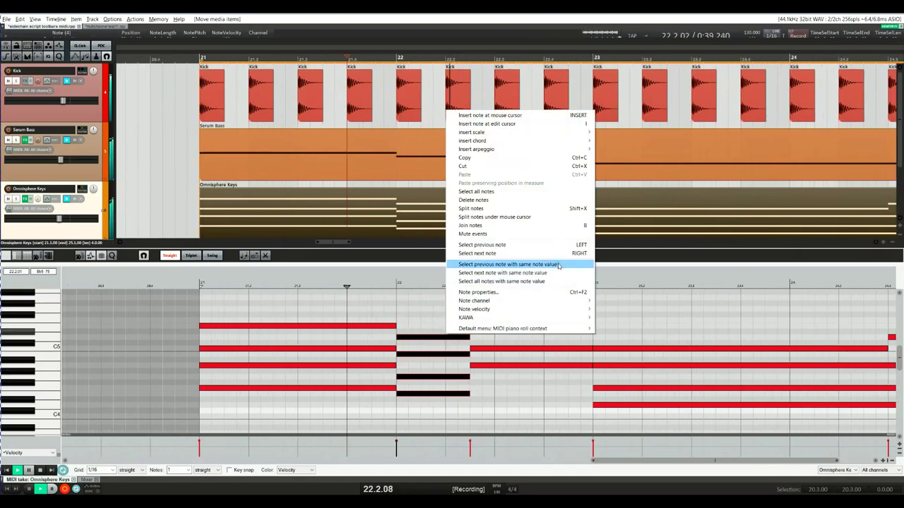
left_click(543, 318)
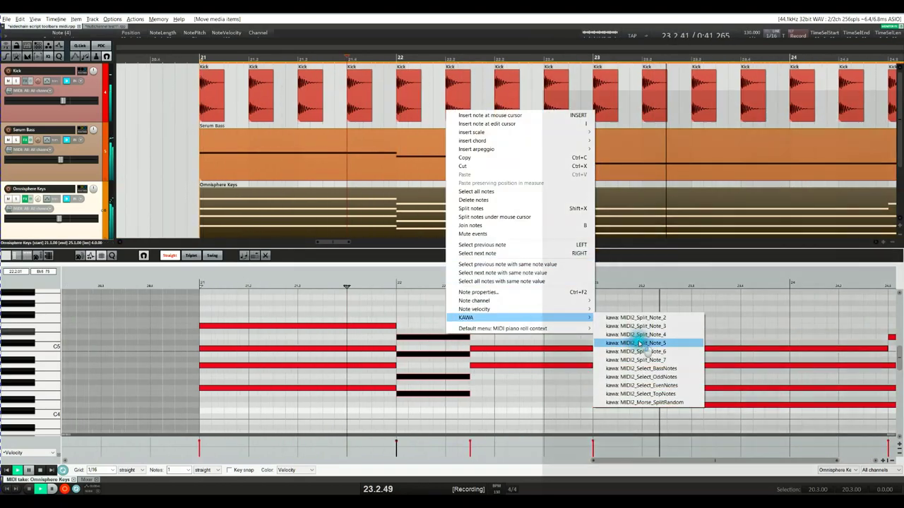
left_click(639, 343)
- Select the two short top notes at the end of bar 24 and split them with kawa: MIDI2_Split_Note_7
left_click_drag(772, 309, 806, 349)
right_click(785, 338)
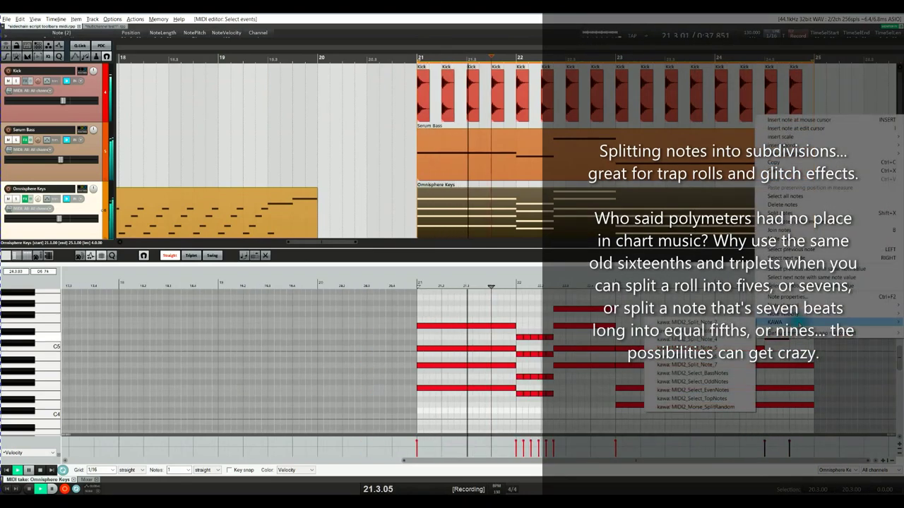
left_click(699, 366)
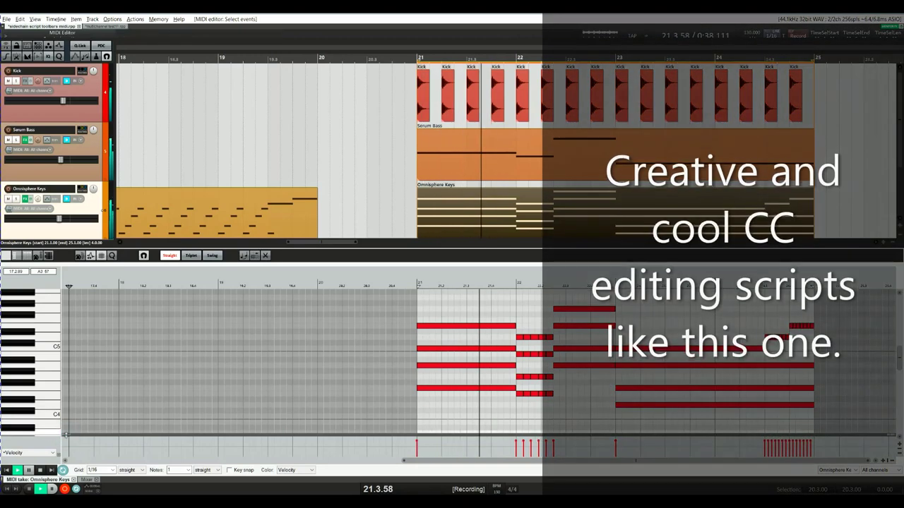
- Enlarge the velocity lane and apply Arch note velocities to the notes in bar 22
left_click_drag(70, 432, 75, 383)
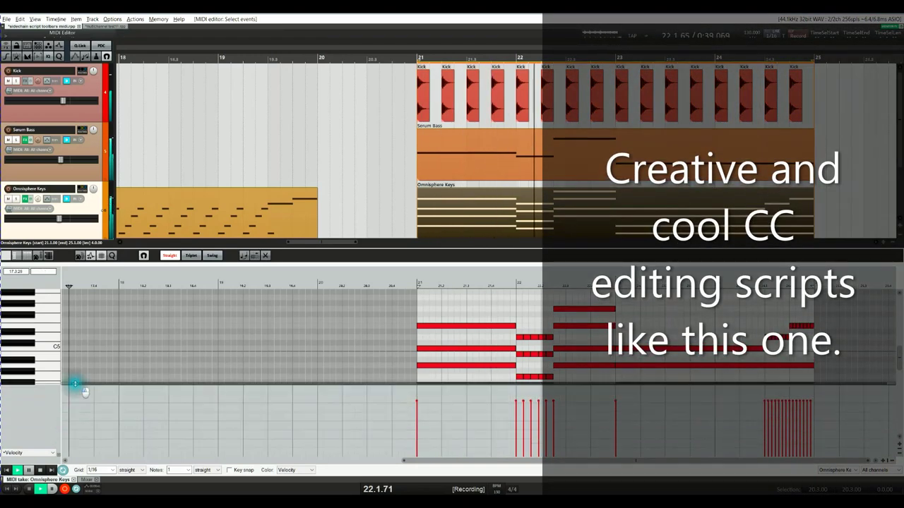
left_click_drag(503, 378, 551, 432)
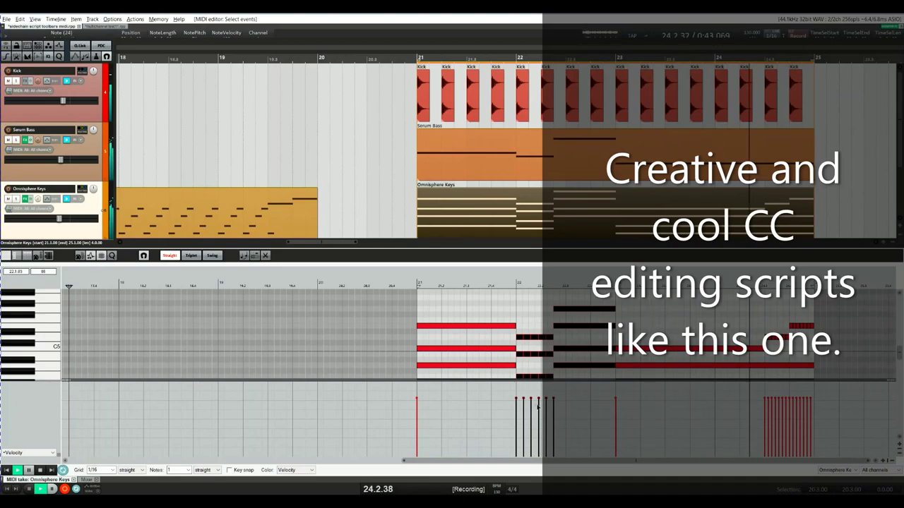
key("a")
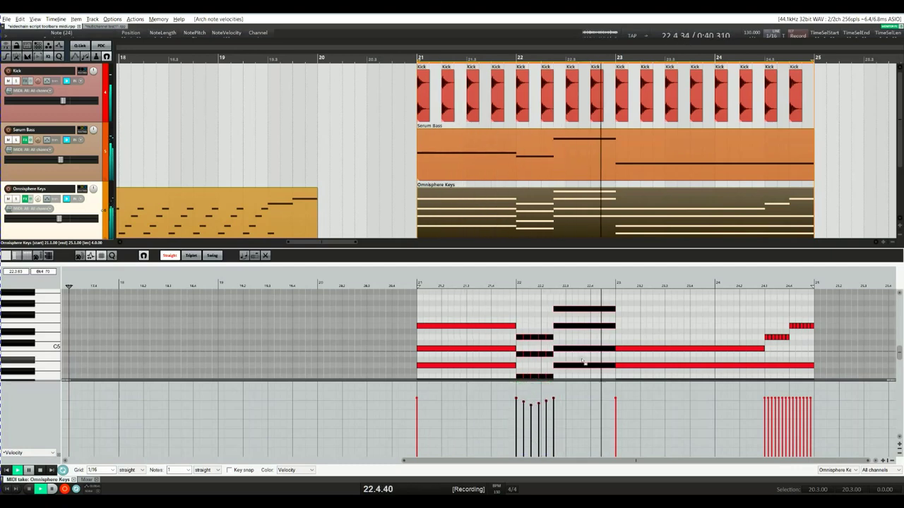
scroll(544, 355, "down", 2)
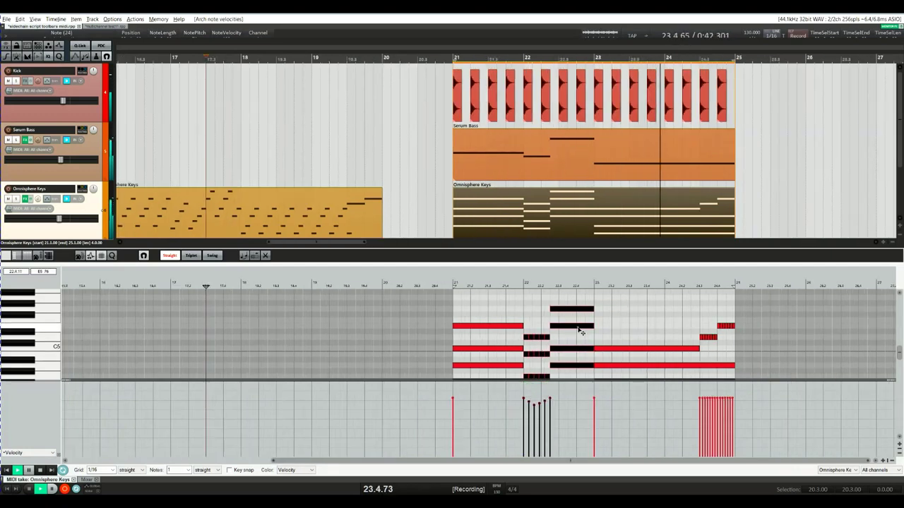